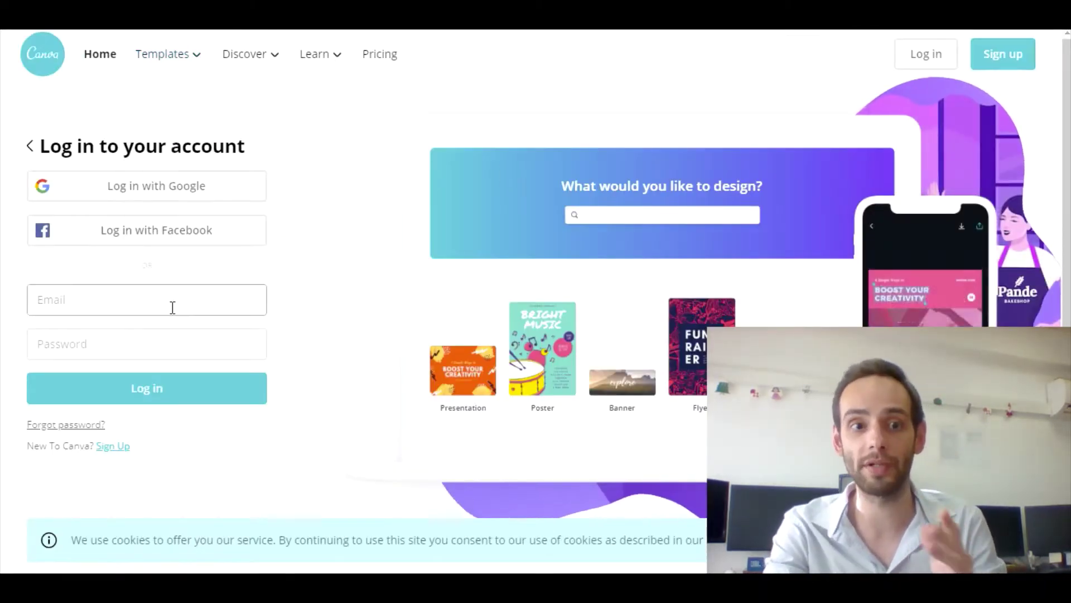
Sign in to Canva with the Facebook account and return to the home page.
click(159, 231)
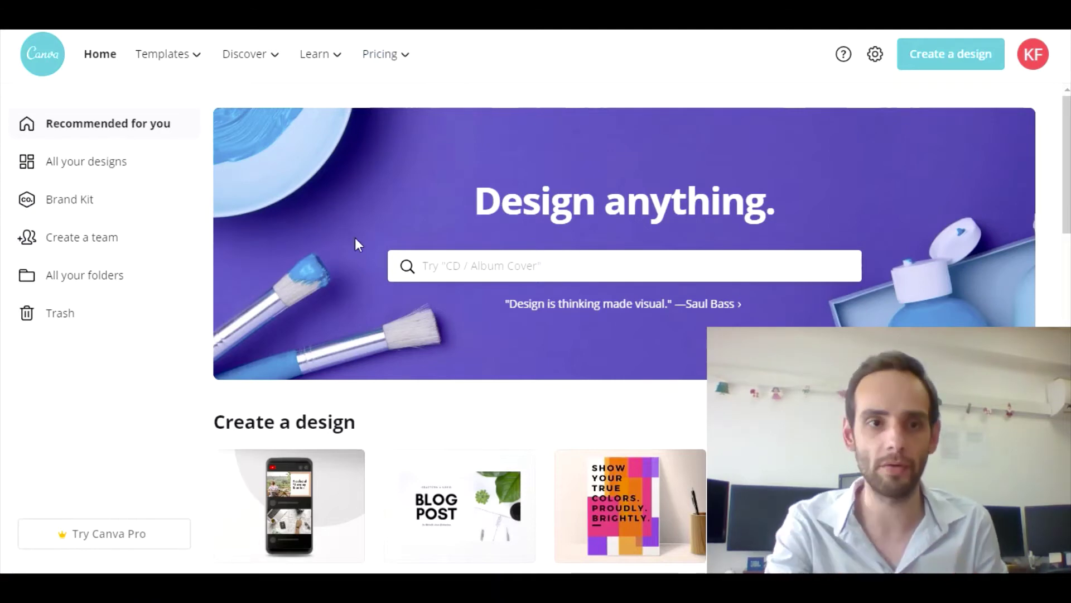
mouse_move(171, 59)
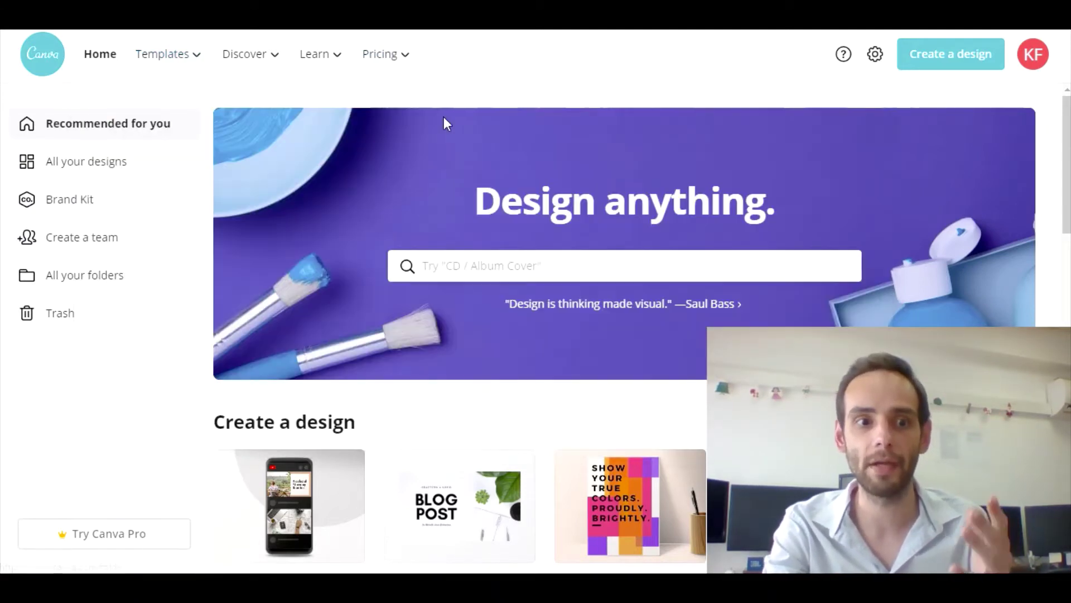
Search for 'youtube thumbnail' designs and browse the template results.
click(516, 269)
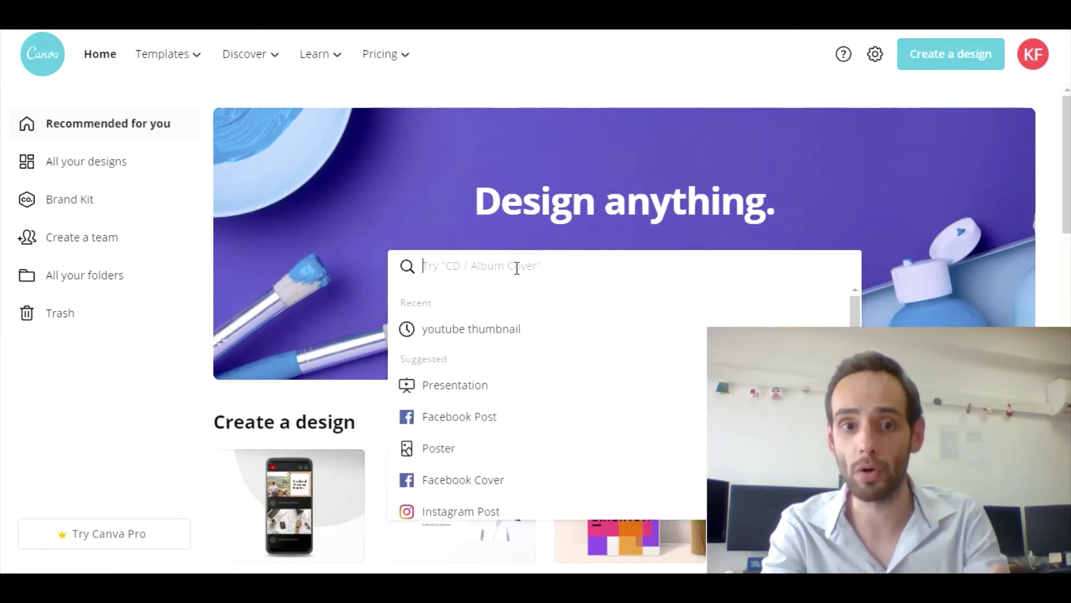
click(506, 336)
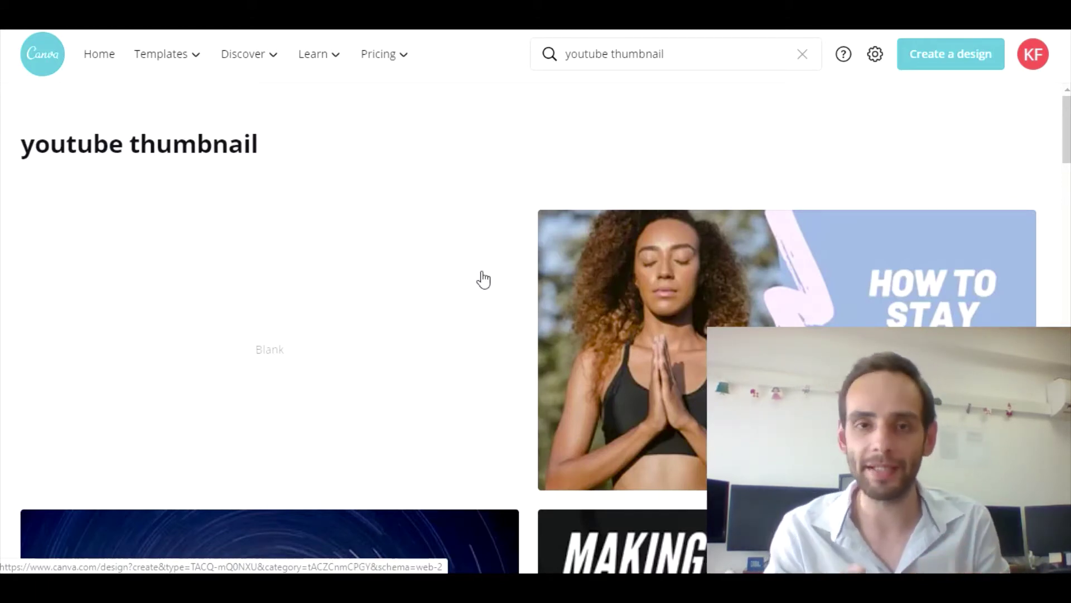
scroll(485, 272, down, 10)
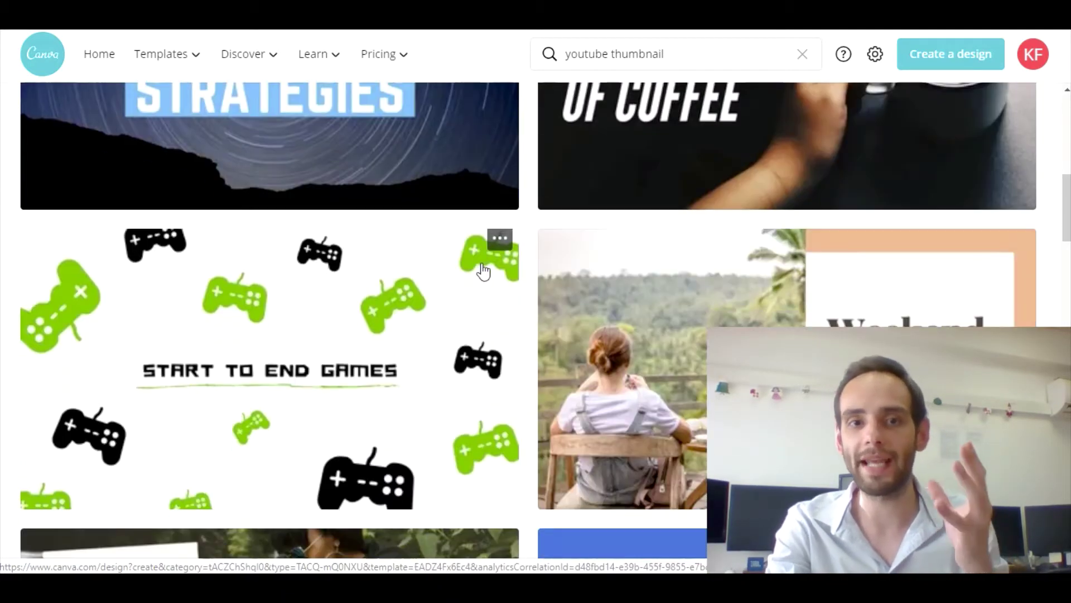
scroll(483, 272, down, 9)
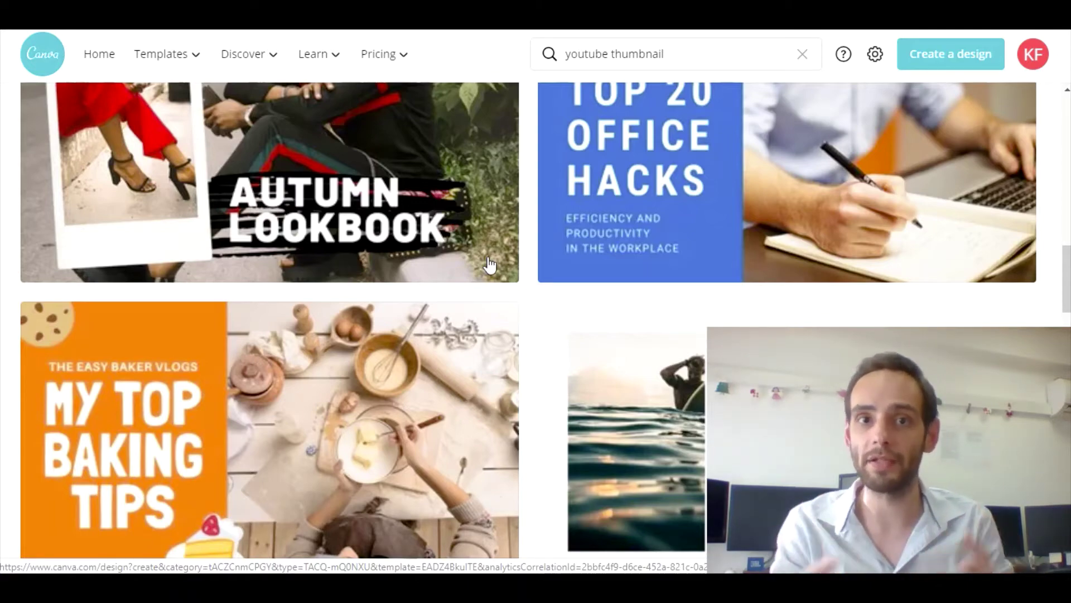
scroll(551, 207, down, 10)
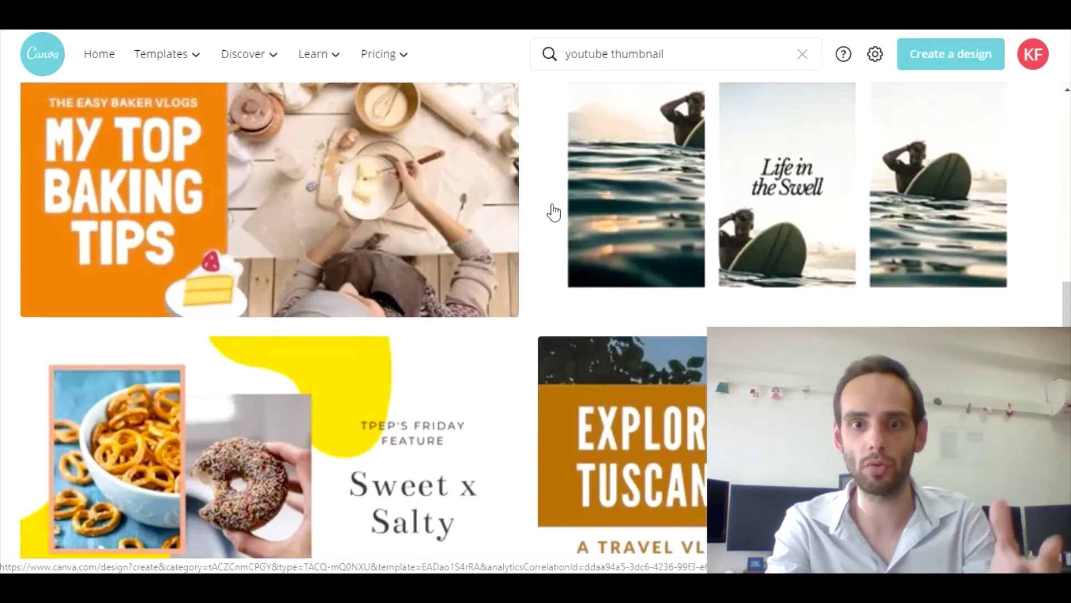
scroll(553, 213, up, 9)
scroll(552, 214, up, 10)
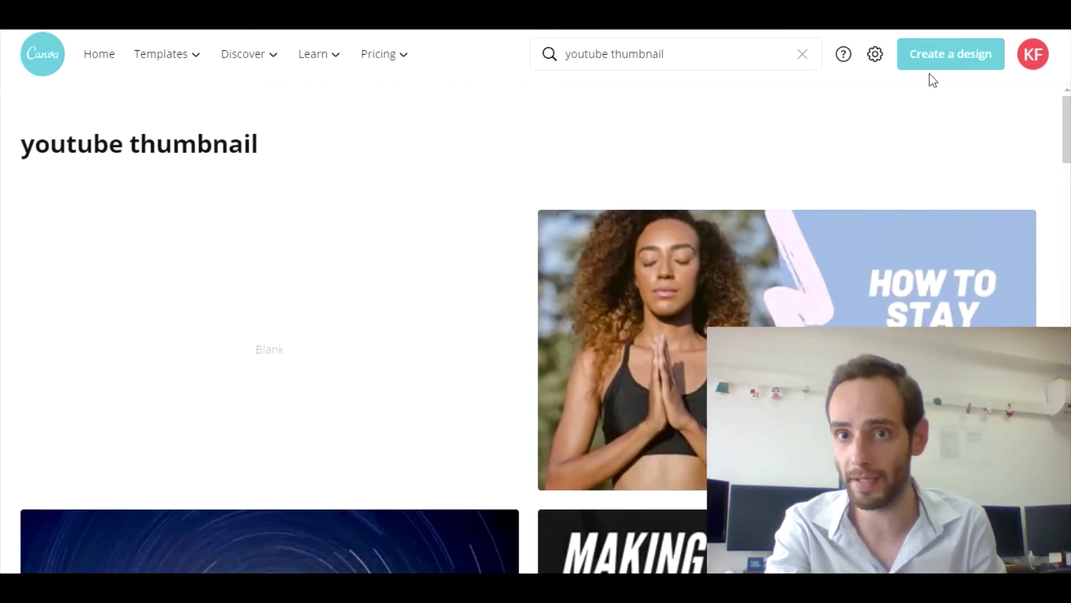
scroll(681, 235, down, 2)
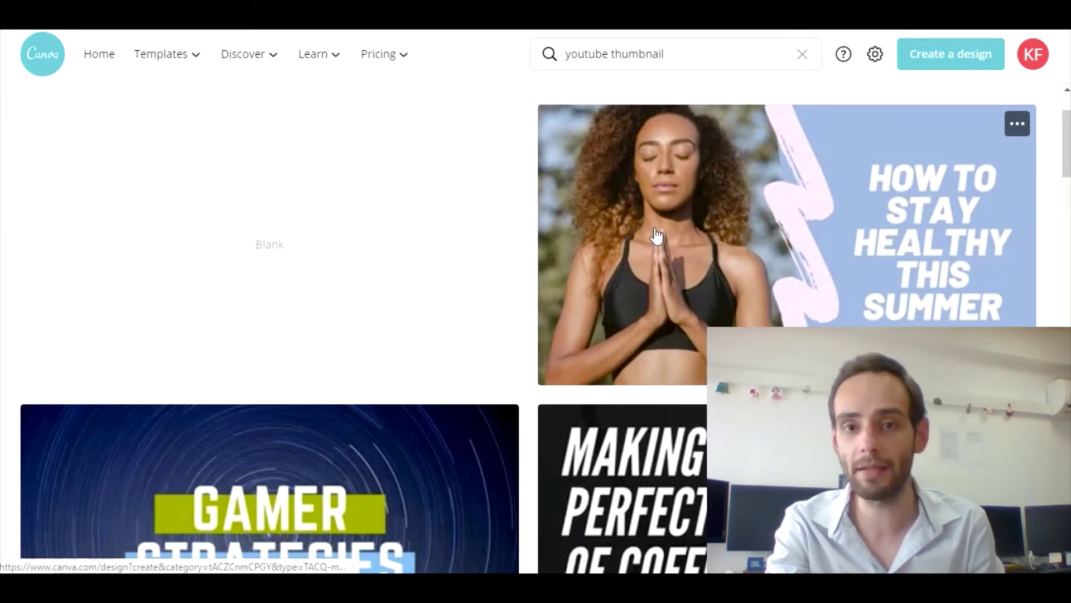
Open the 'How to Stay Healthy' yoga template and delete its photo.
click(656, 236)
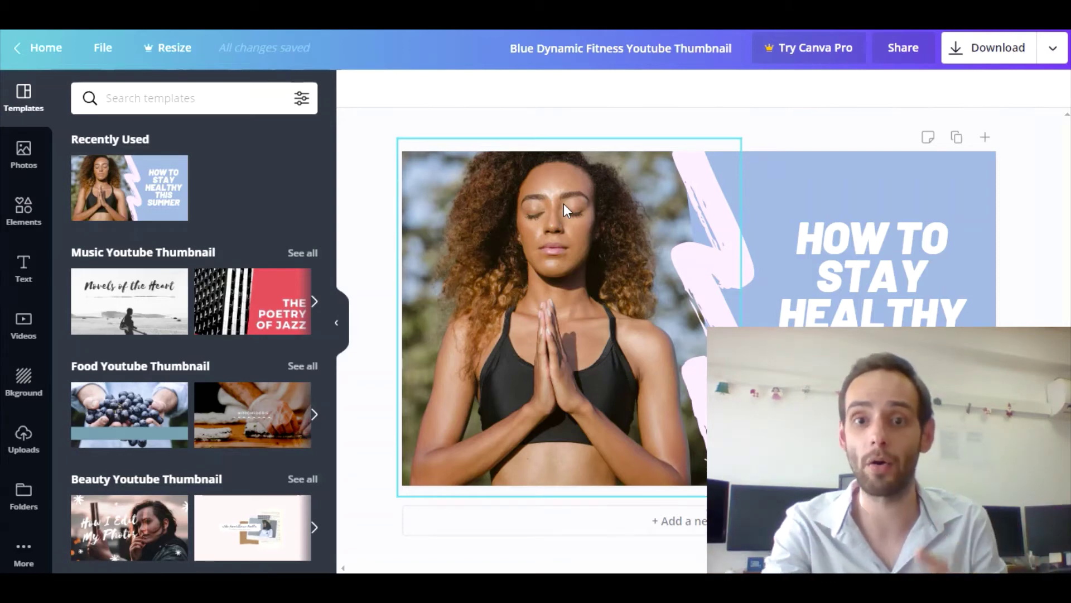
click(530, 221)
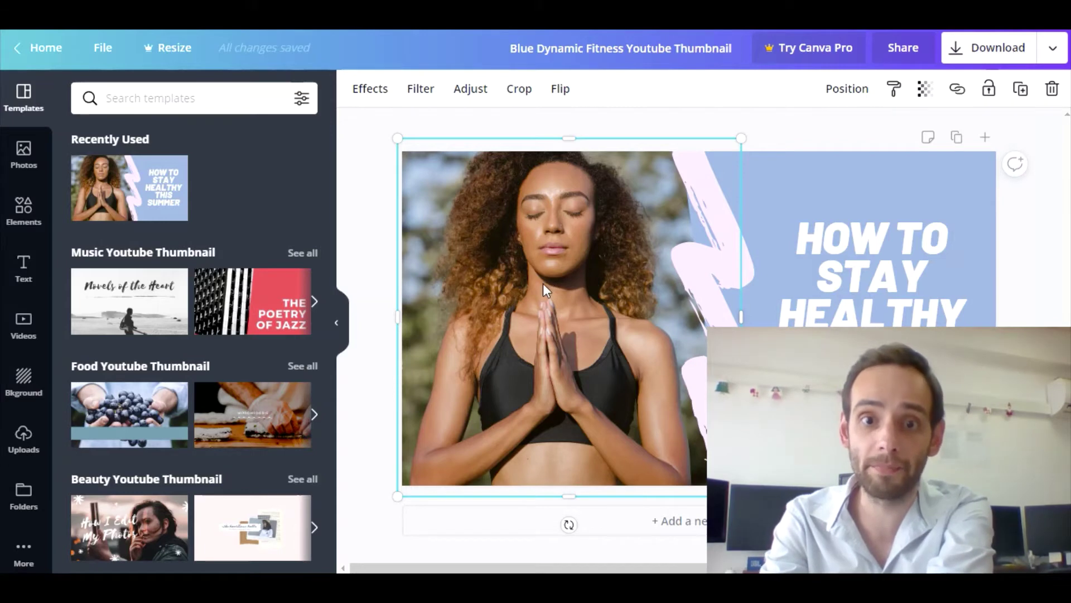
key(Delete)
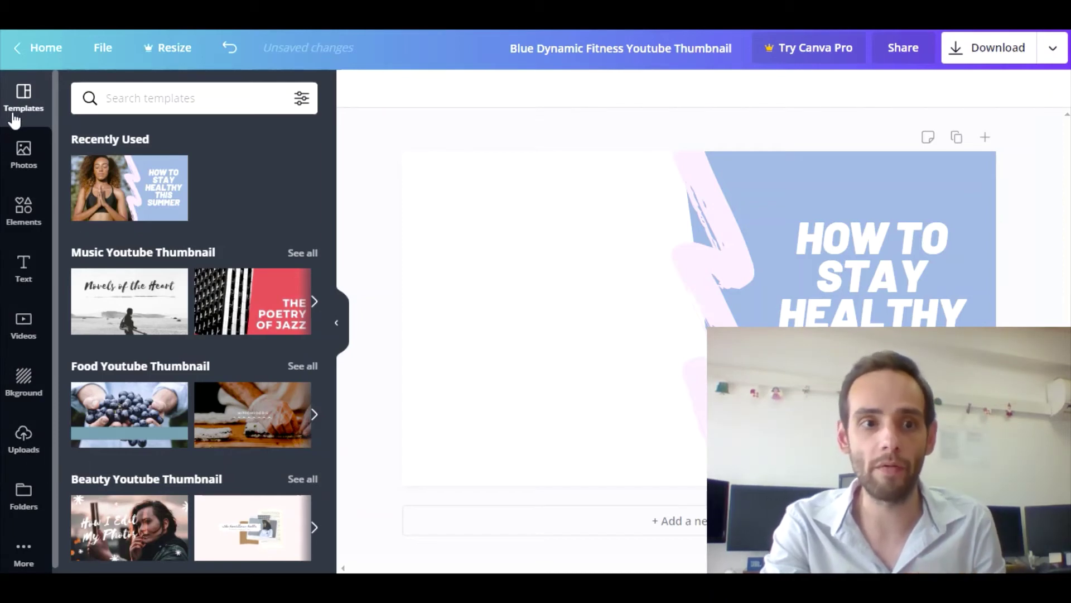
Add the first uploaded photo and resize it to fill the left side flush with the edge.
click(26, 441)
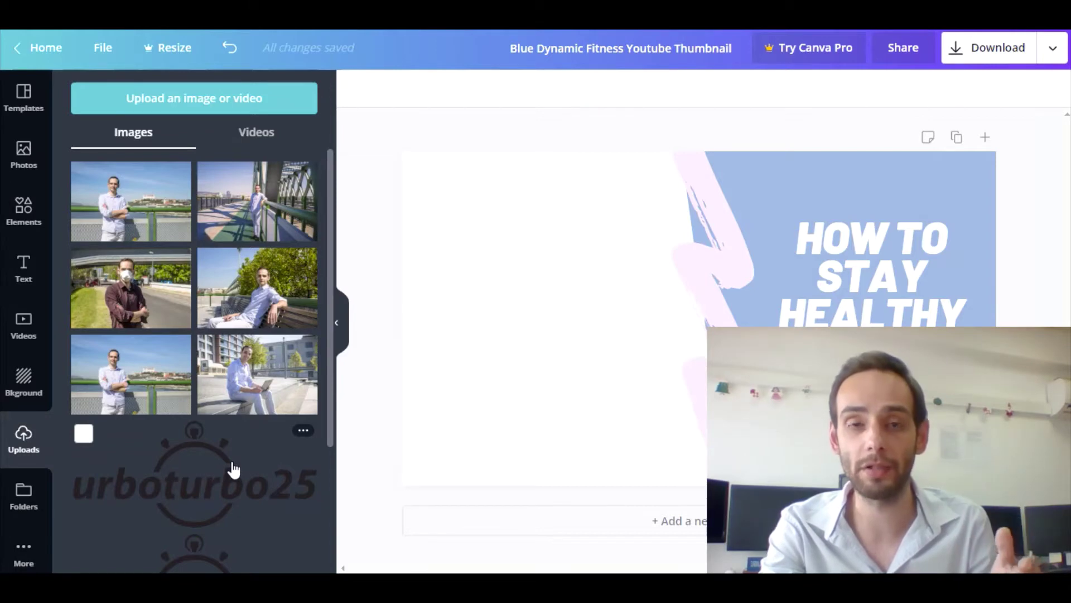
click(219, 101)
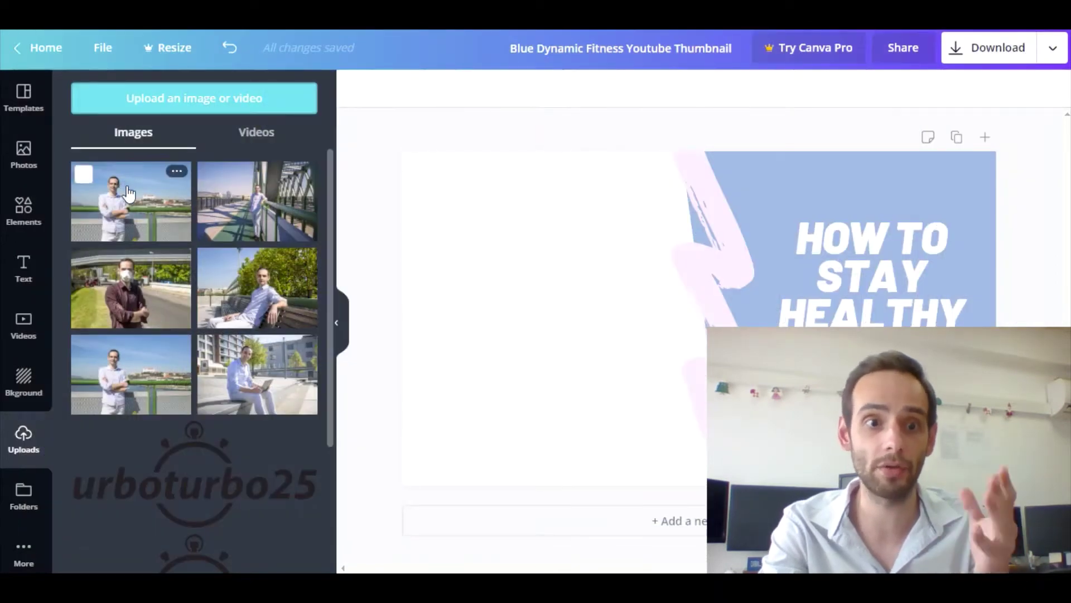
click(132, 205)
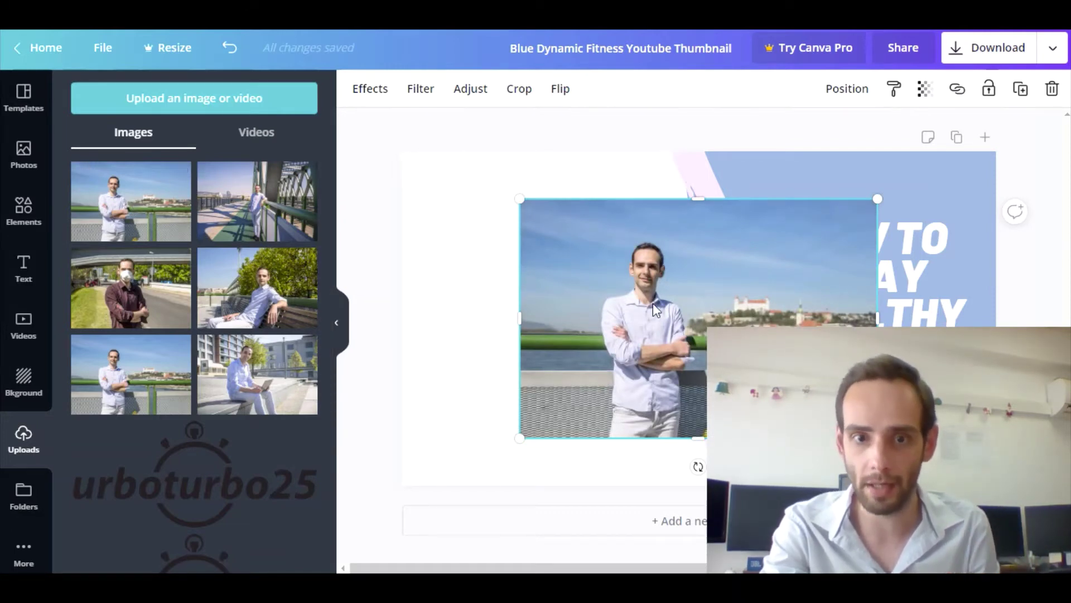
drag(629, 296, 661, 344)
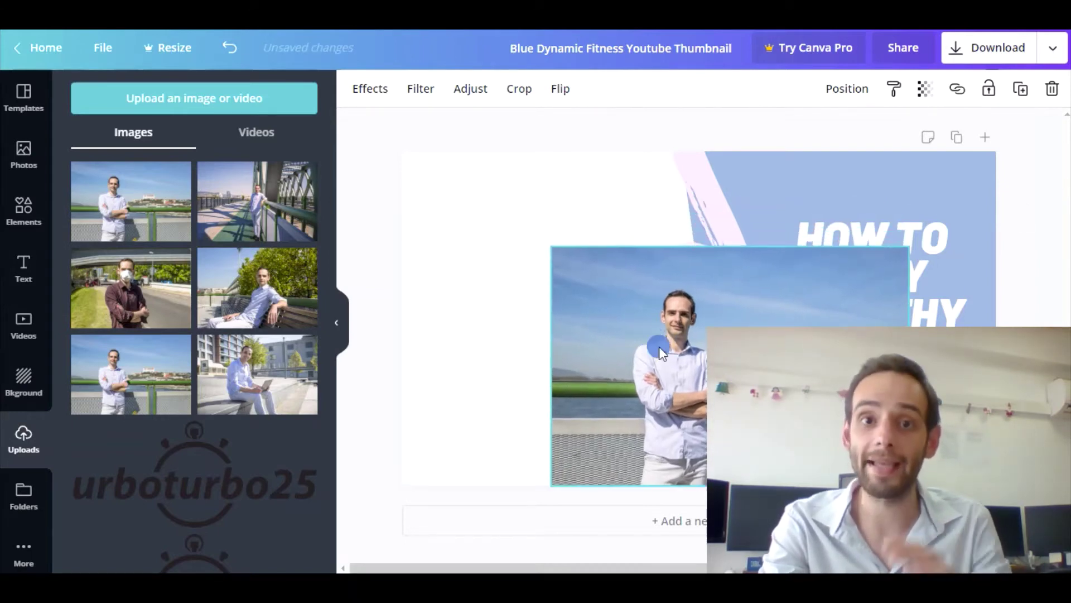
drag(553, 255, 406, 156)
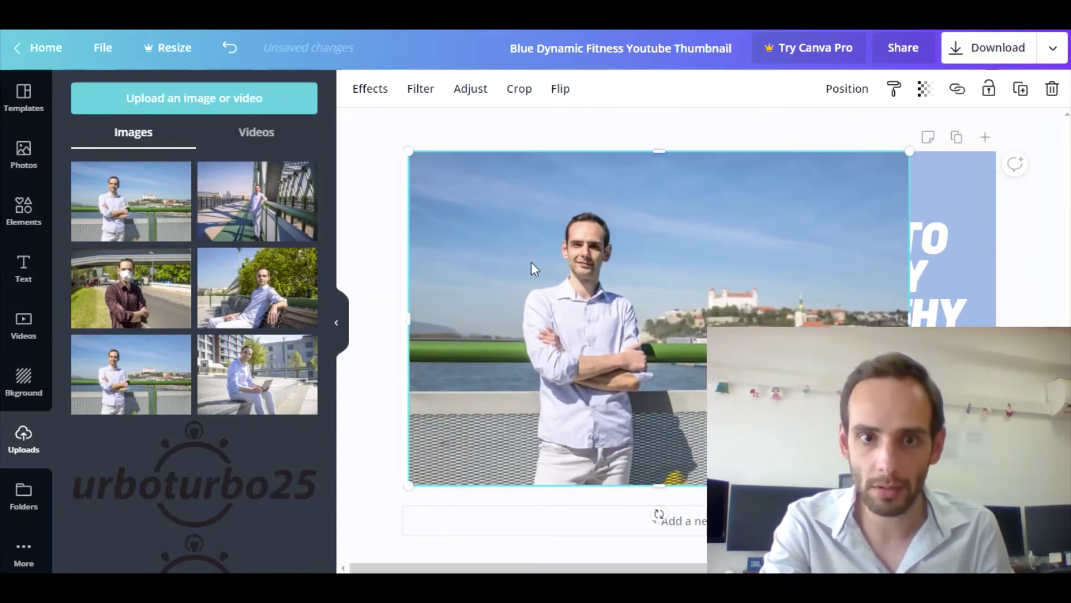
drag(536, 269, 527, 260)
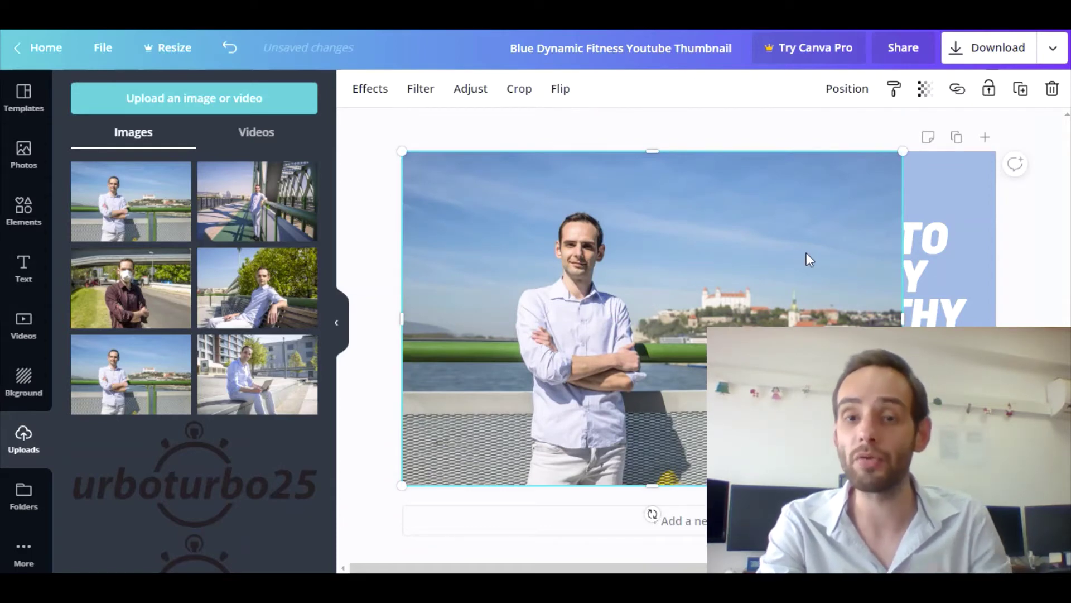
Send the photo to the back, behind the brush stroke and headline.
click(337, 323)
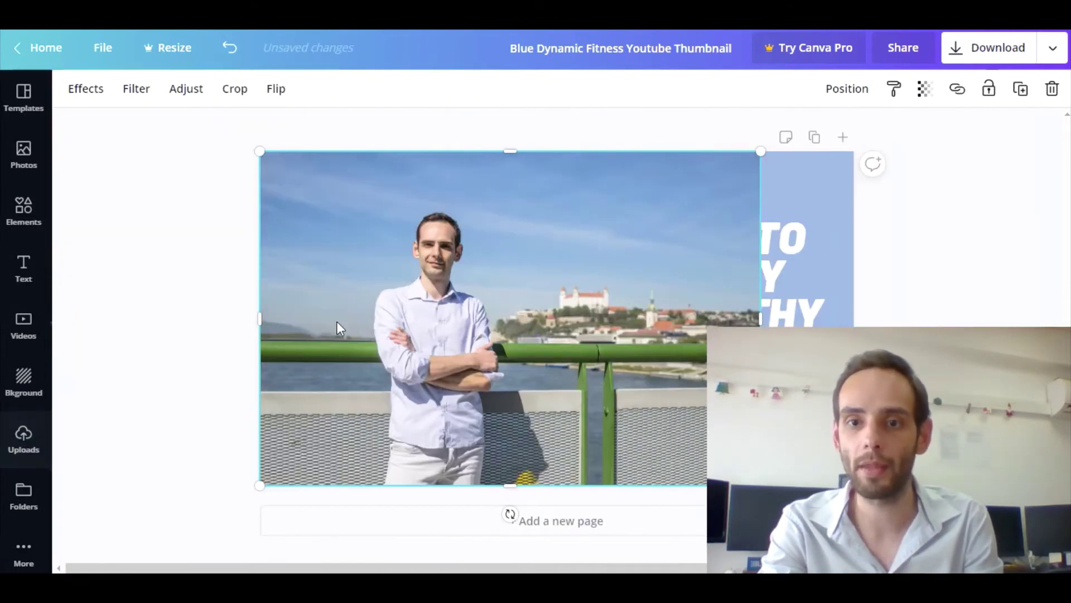
right_click(322, 258)
right_click(294, 218)
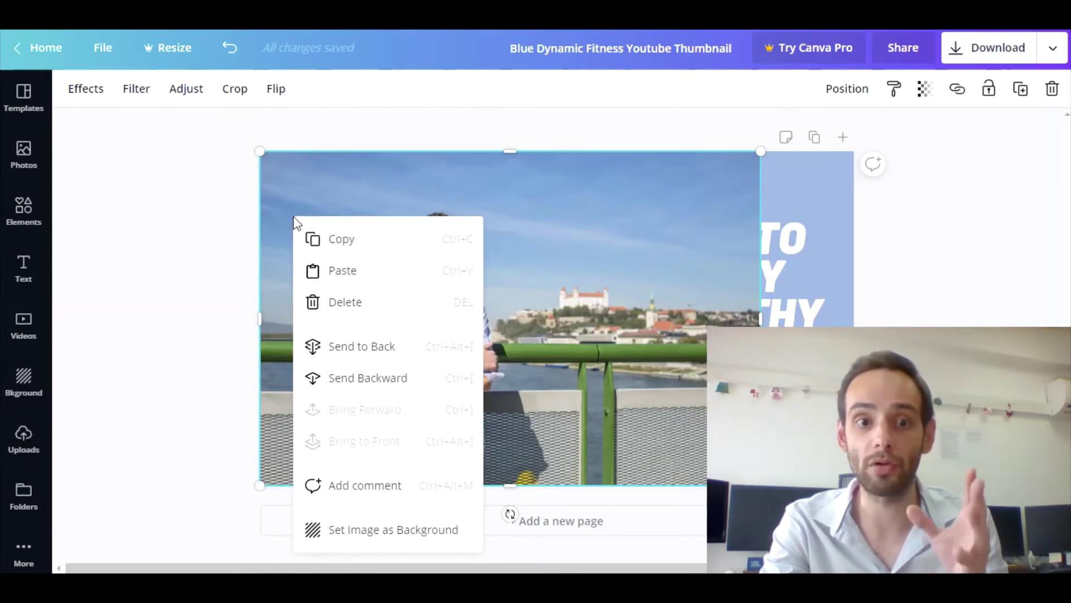
click(372, 353)
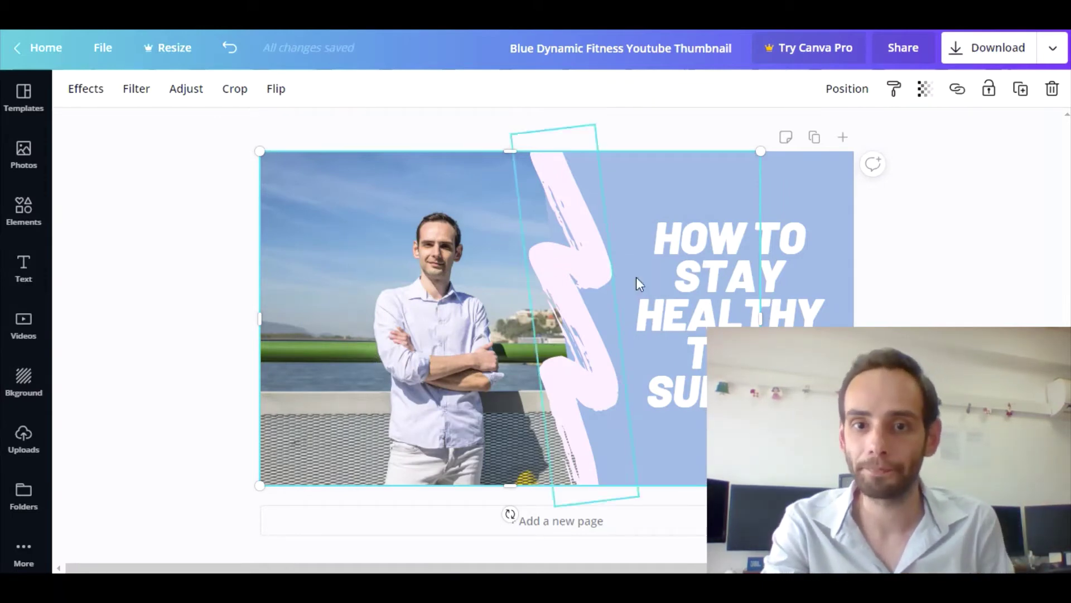
click(715, 273)
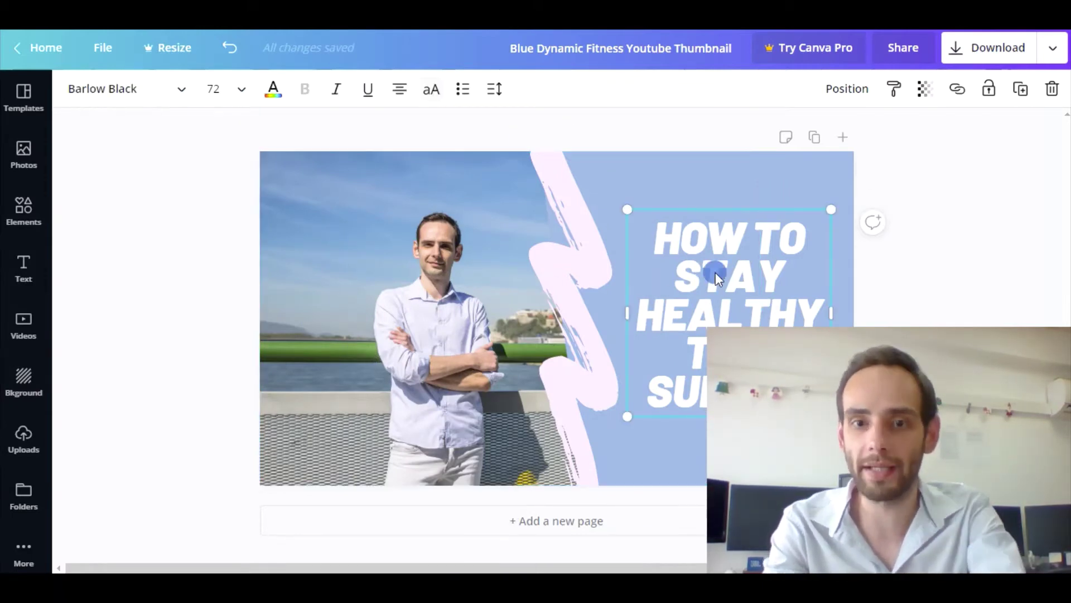
Replace the headline text with 'AMAZING THUMBNAIL IN 2 MIN', fixing stray letters.
double_click(715, 272)
key(ctrl+a)
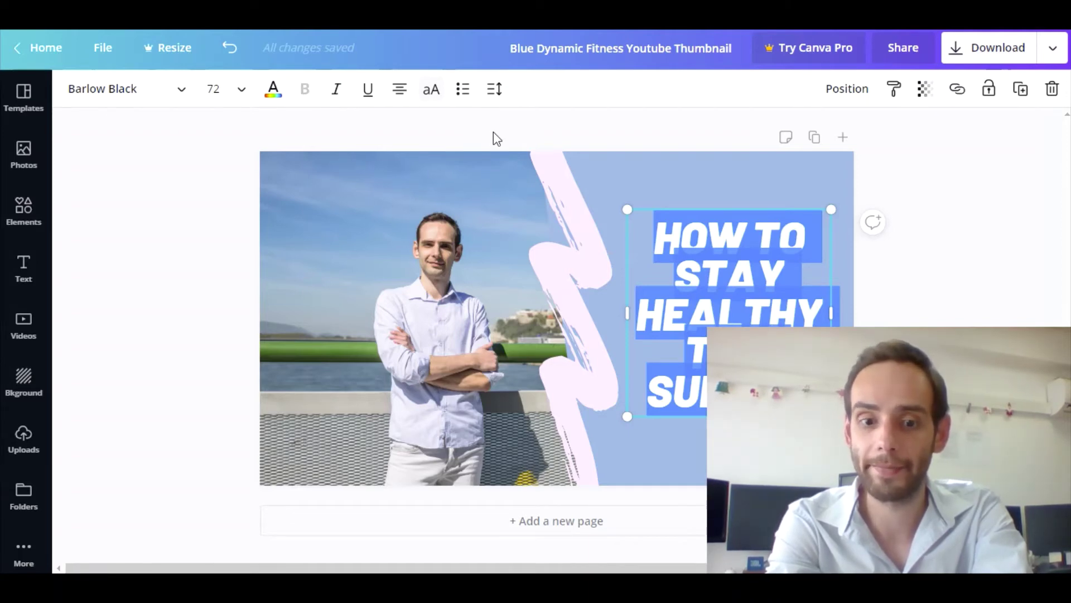
text(AMAZIN)
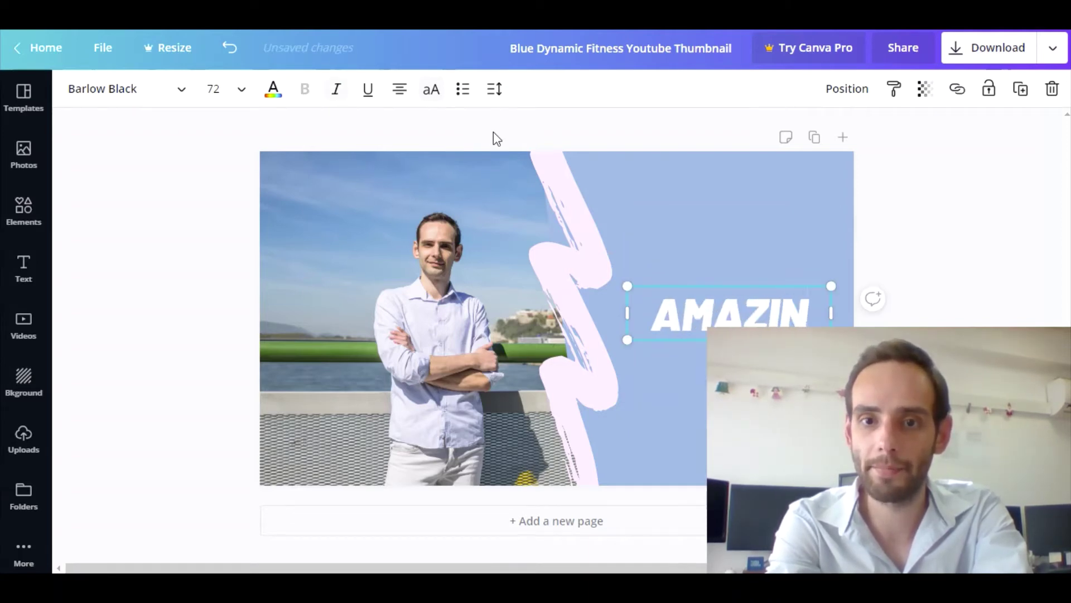
text(G THUMB)
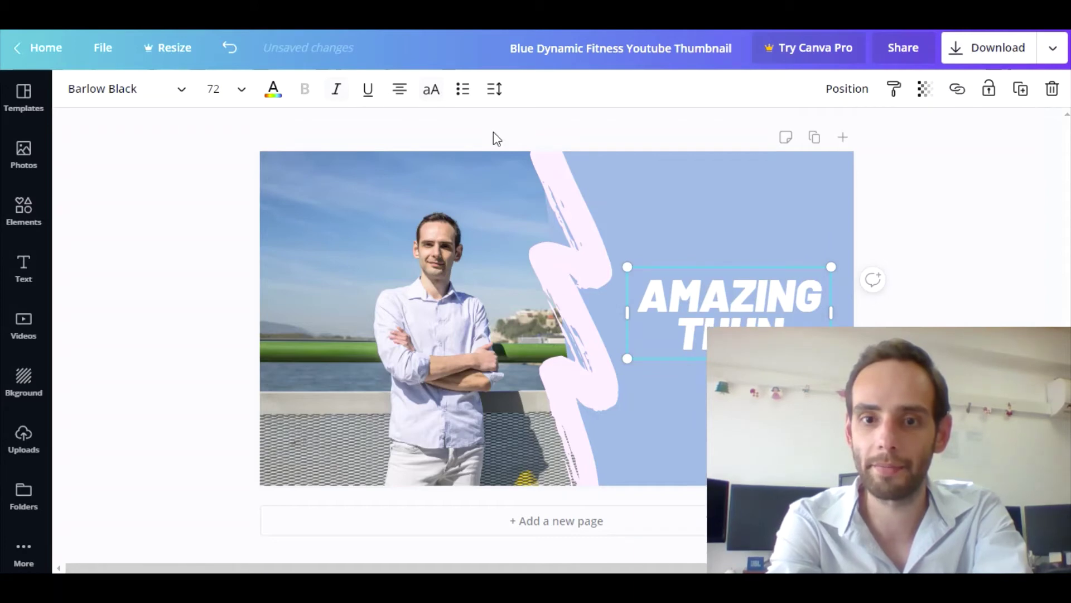
text(NA)
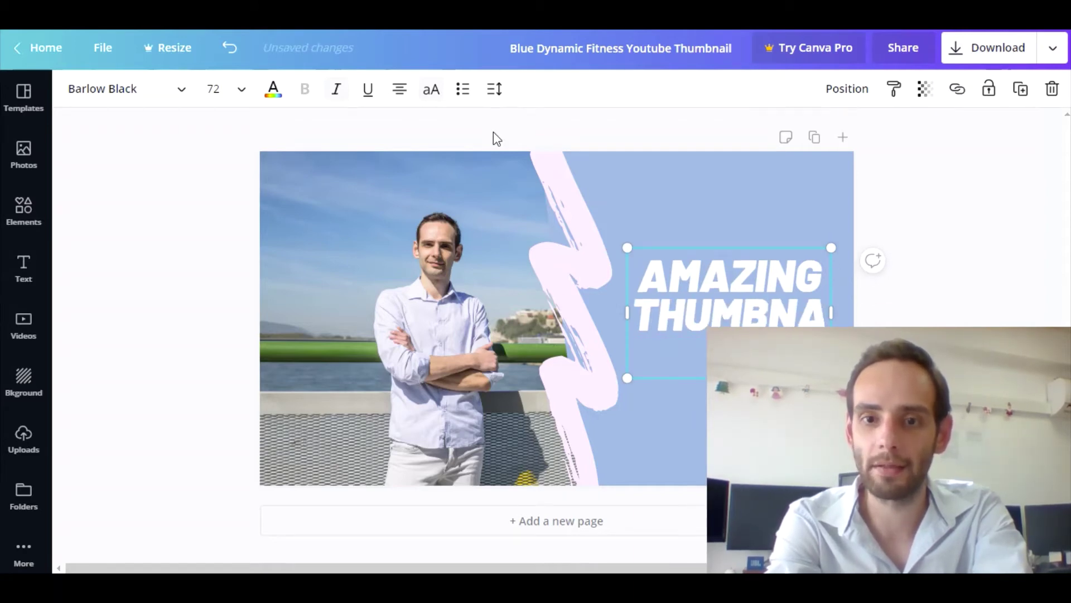
text(IL I)
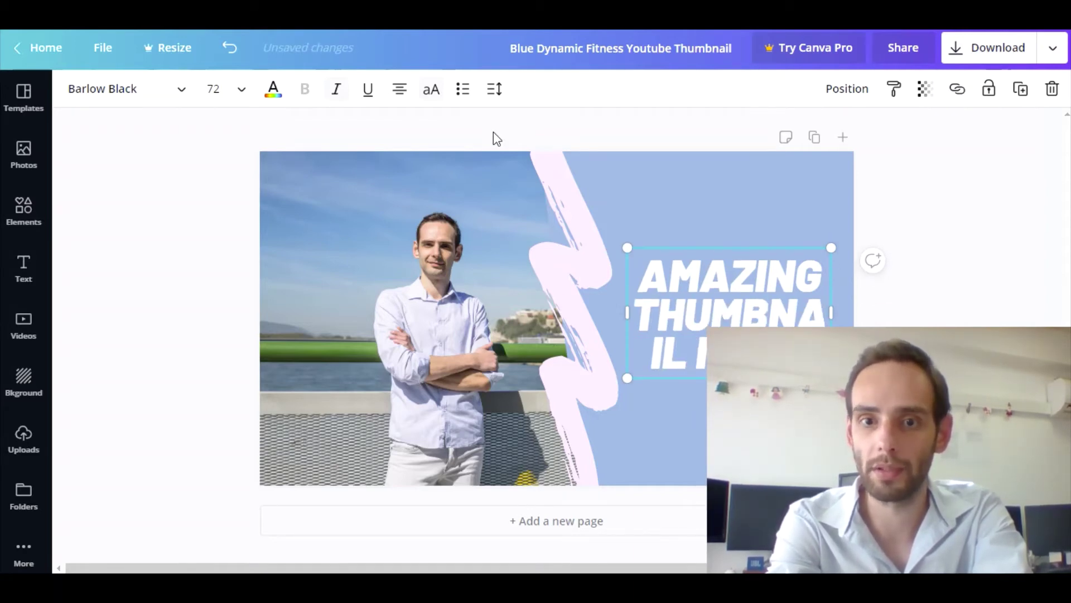
key(BackSpace)
key(BackSpace)
key(BackSpace)
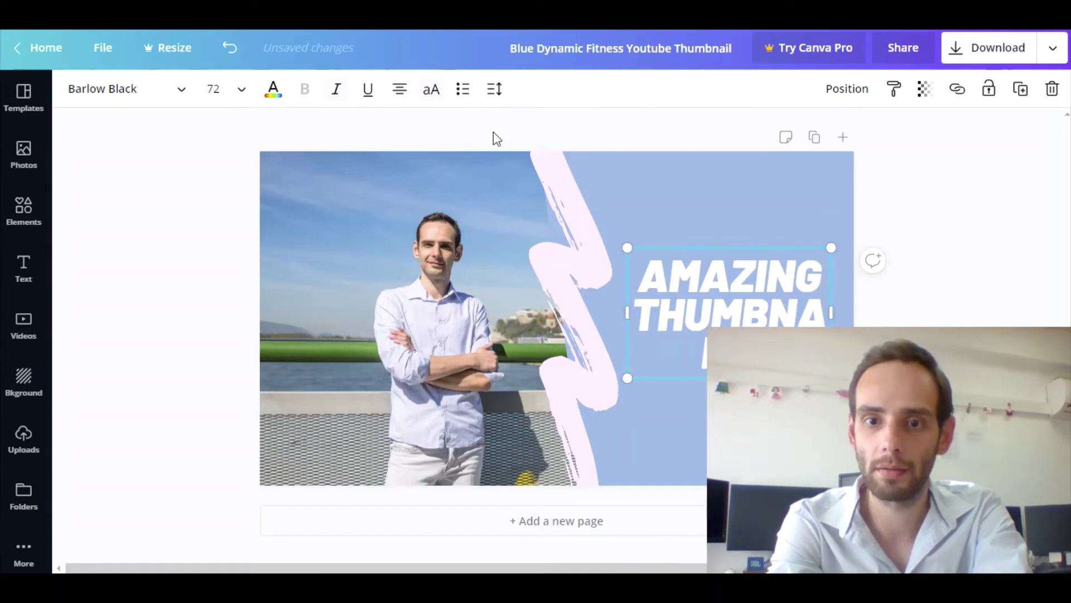
key(BackSpace)
key(BackSpace)
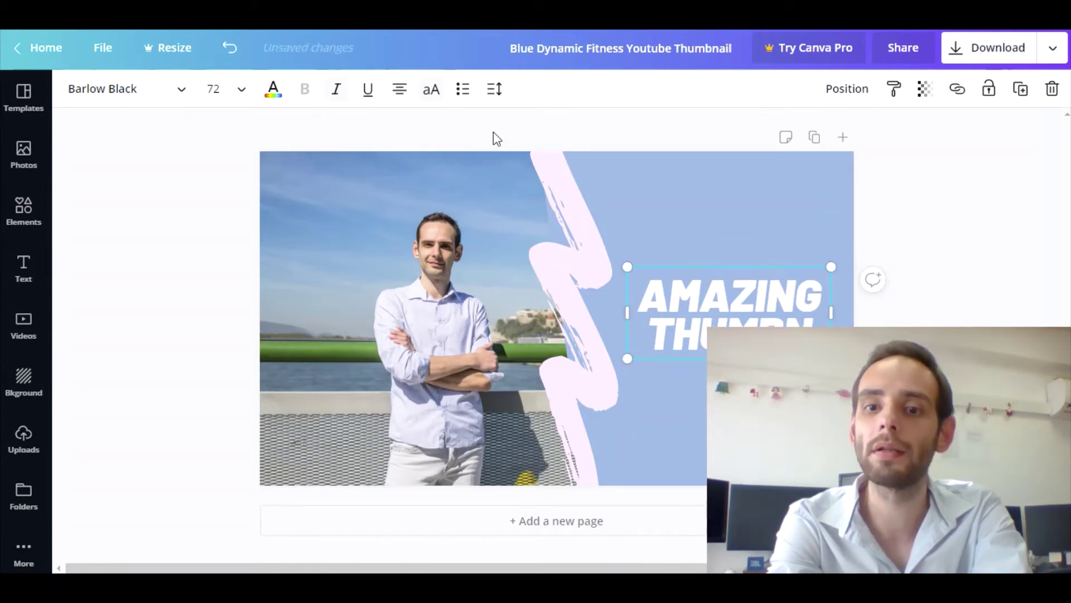
text(A)
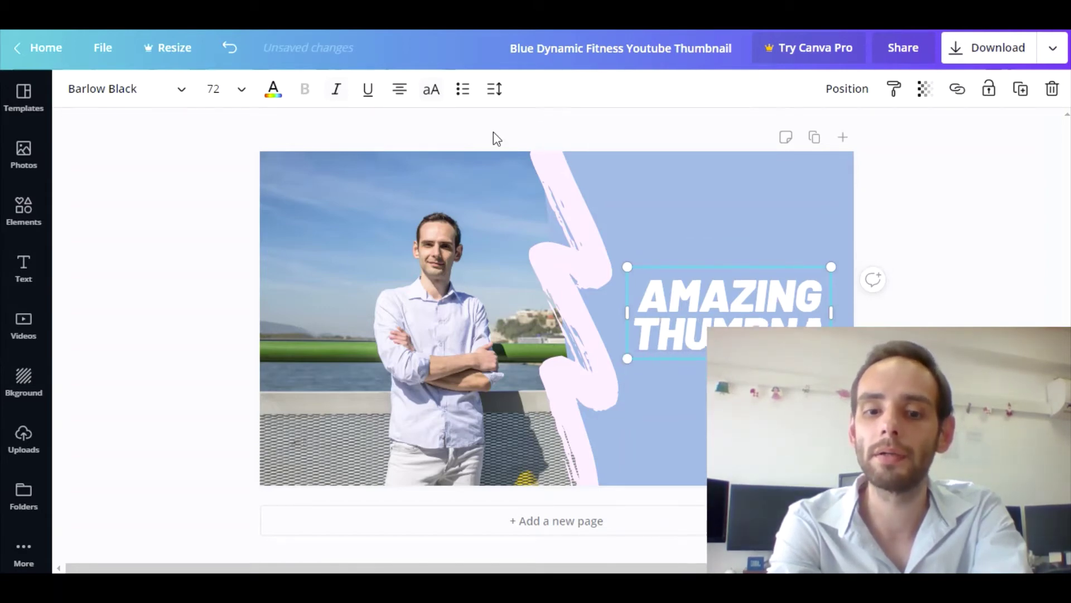
text(IL)
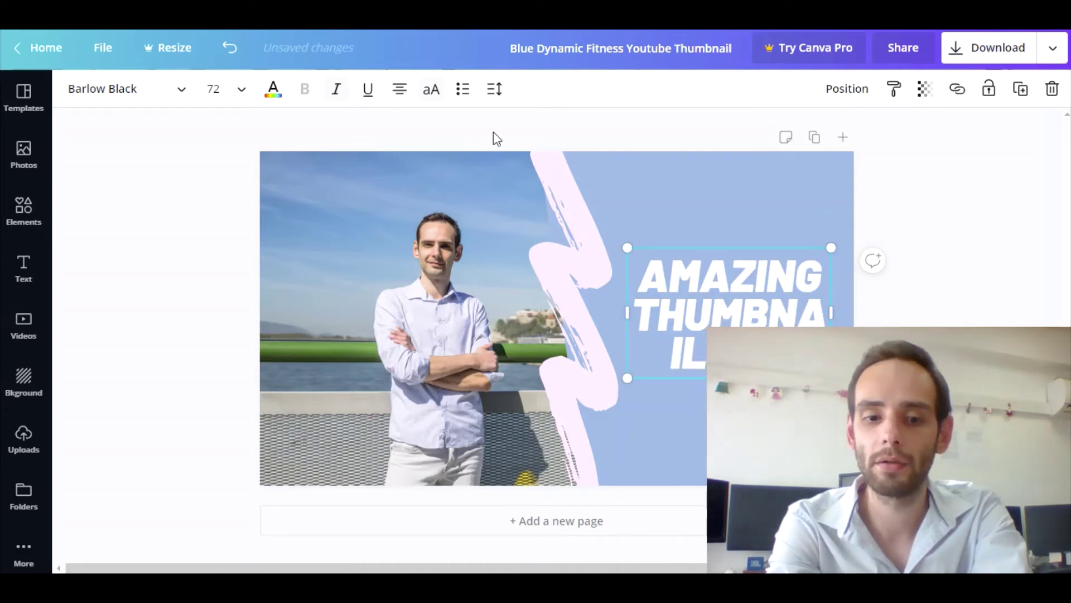
text( IN 2 MIN)
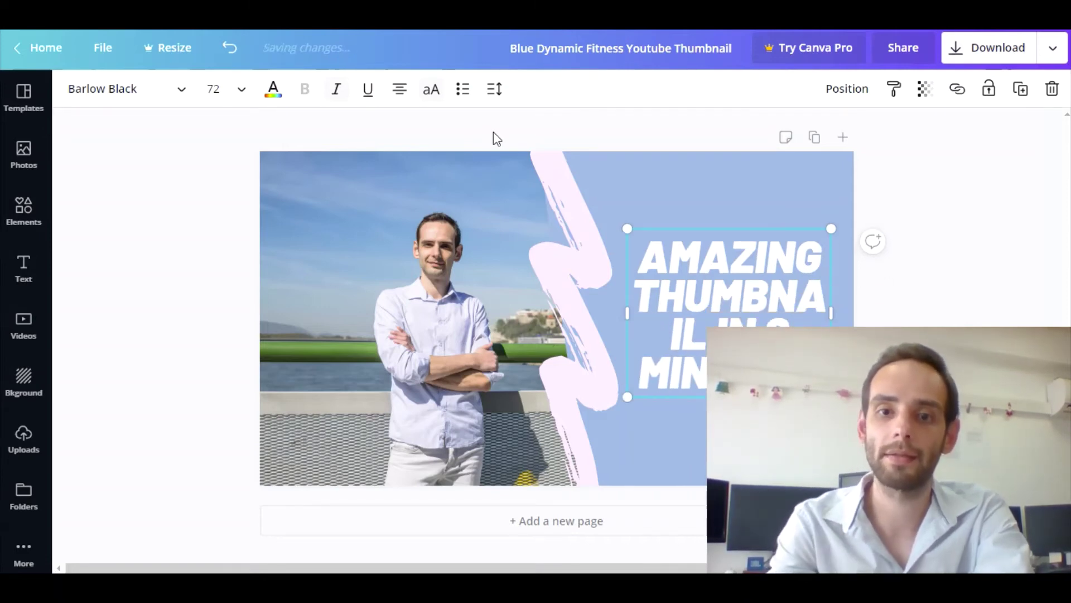
Widen the headline box so the title wraps onto three lines, and reposition it.
click(707, 191)
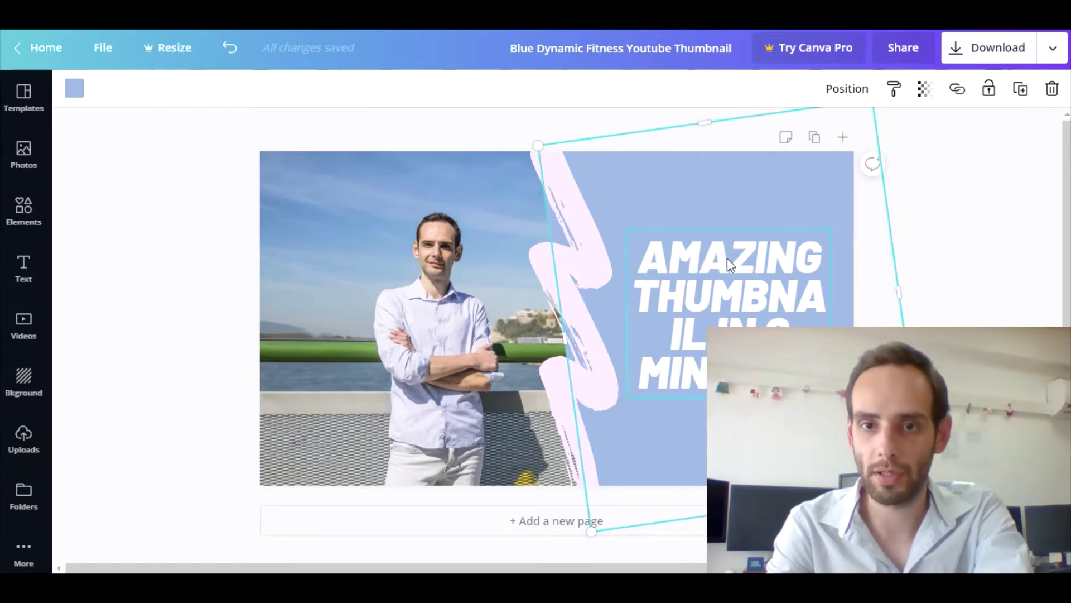
drag(727, 258, 718, 195)
drag(614, 230, 560, 224)
drag(685, 257, 717, 269)
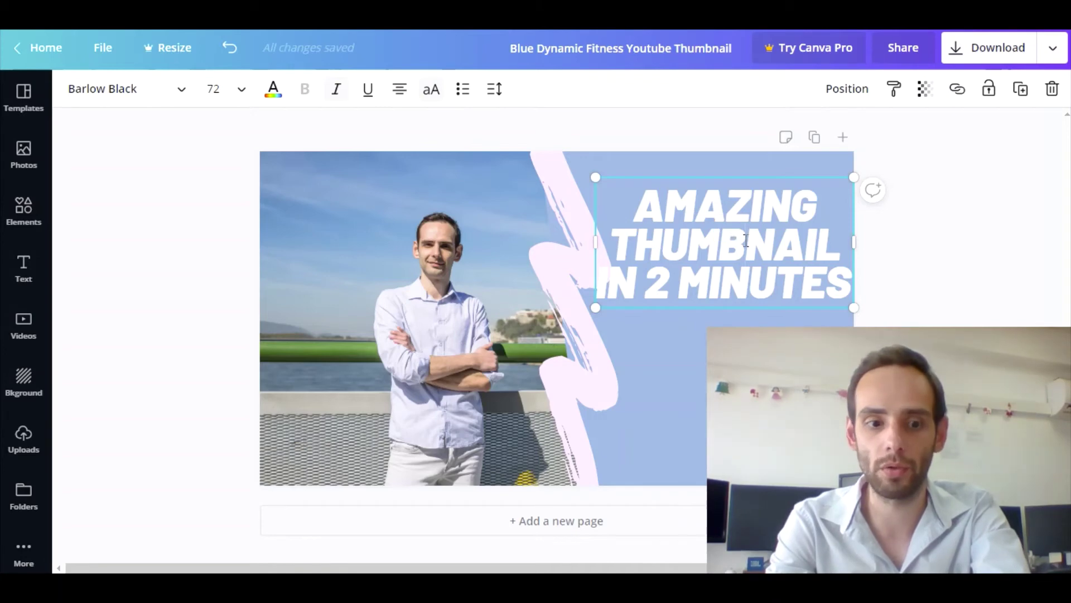
Increase the headline's line height to about 2.28 and move it down the blue panel.
double_click(724, 243)
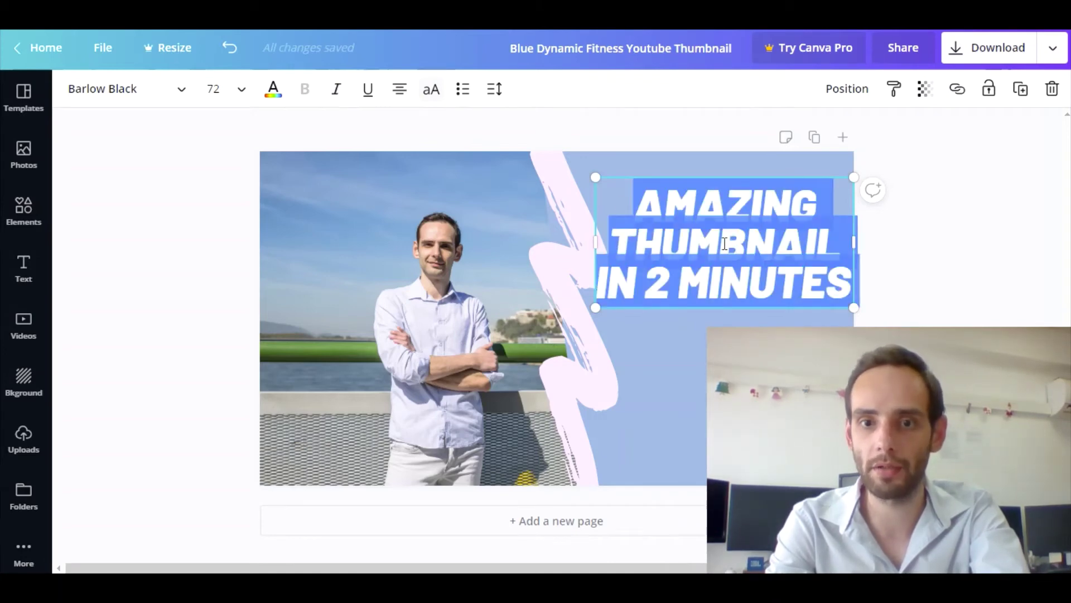
click(493, 89)
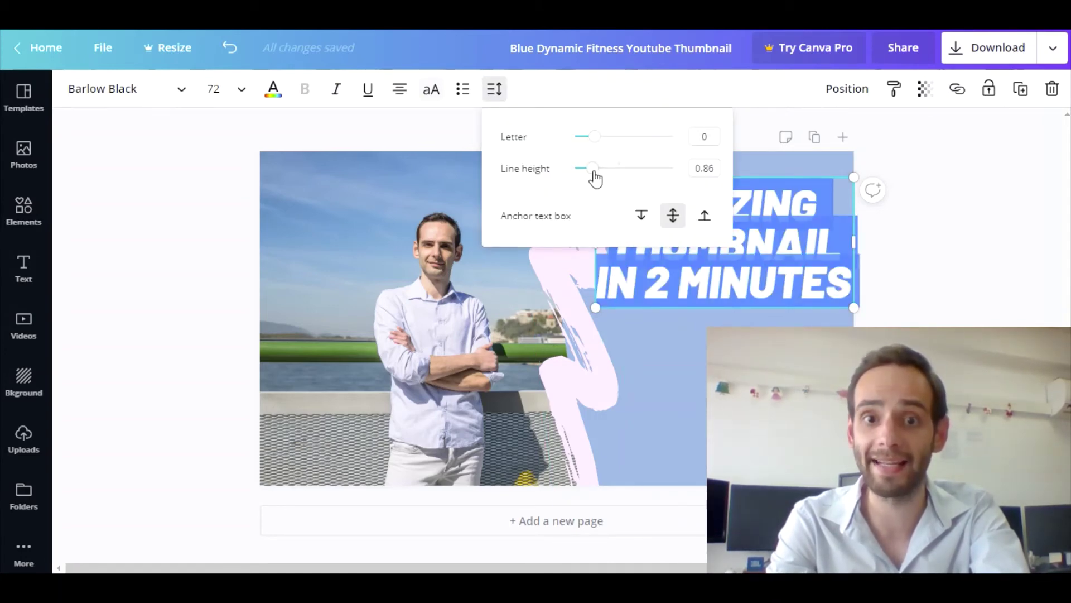
drag(594, 173, 665, 175)
click(901, 219)
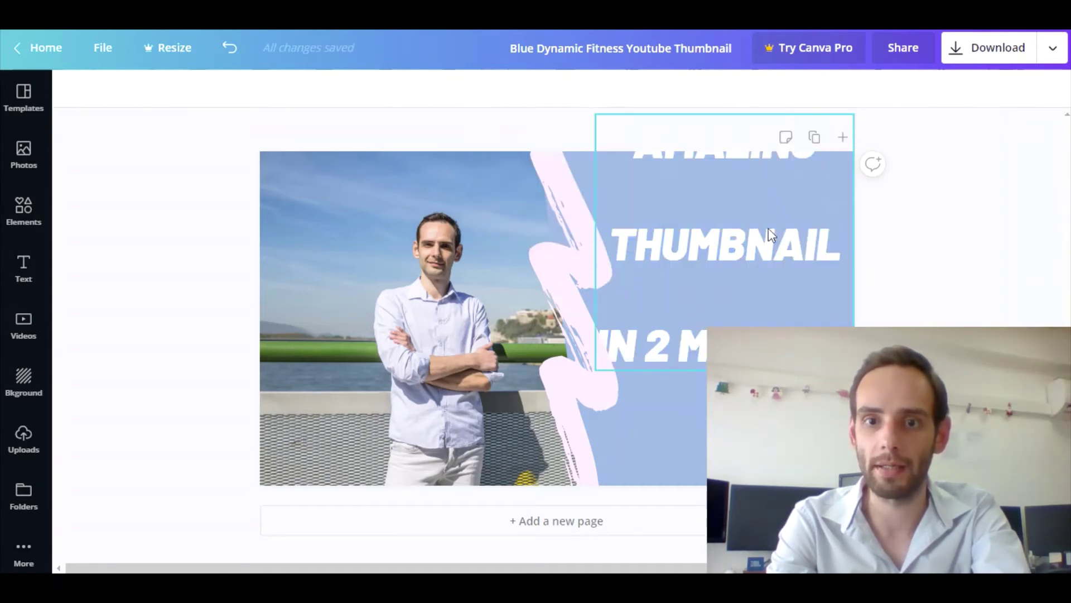
drag(739, 239, 688, 310)
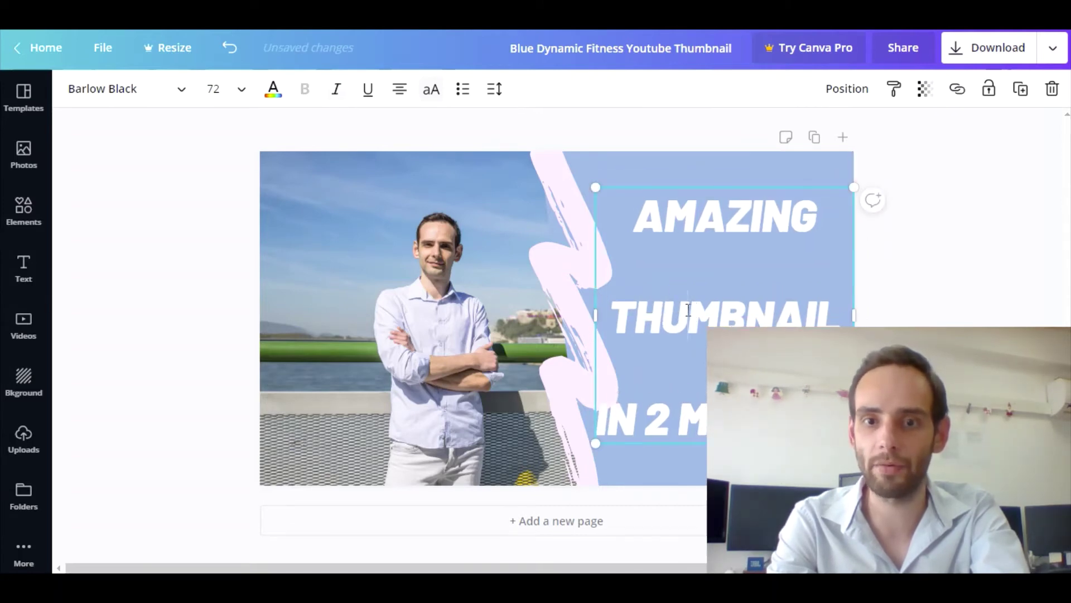
double_click(688, 310)
click(234, 96)
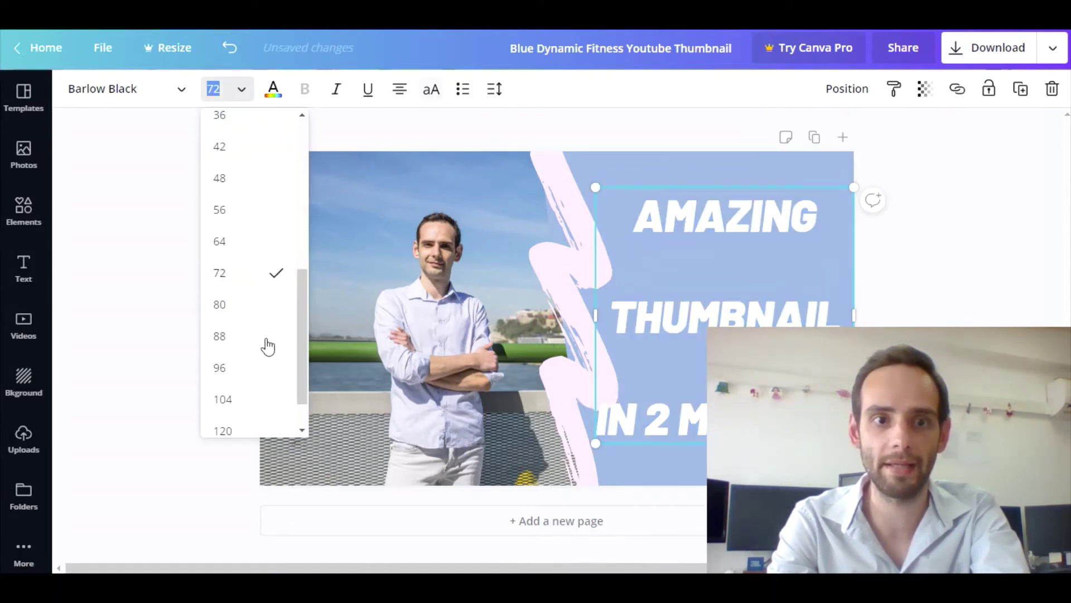
Try headline font sizes 80 and then 75.
click(234, 306)
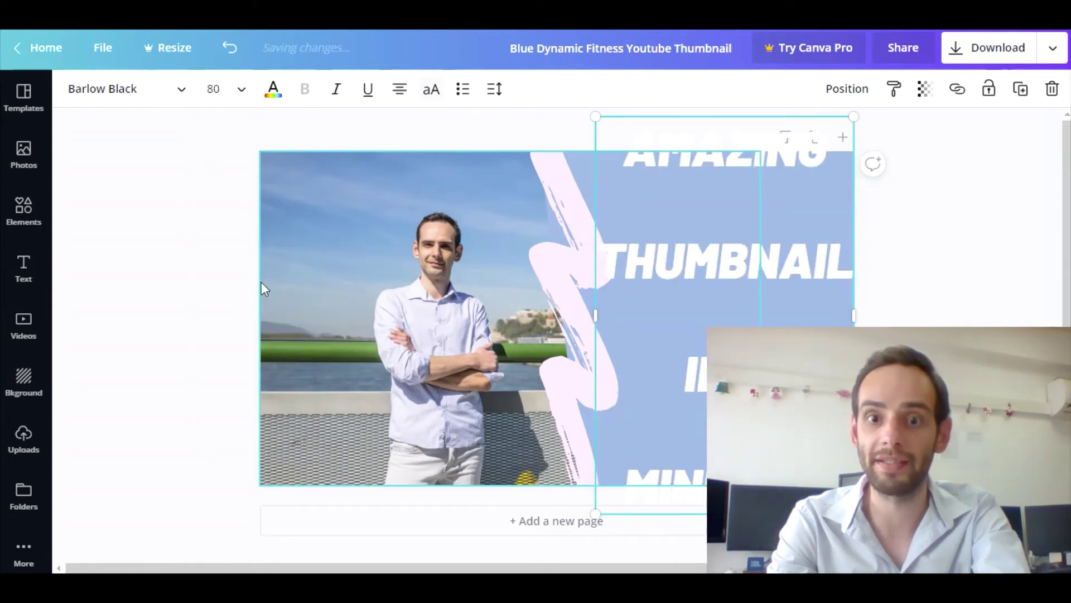
click(200, 89)
click(208, 85)
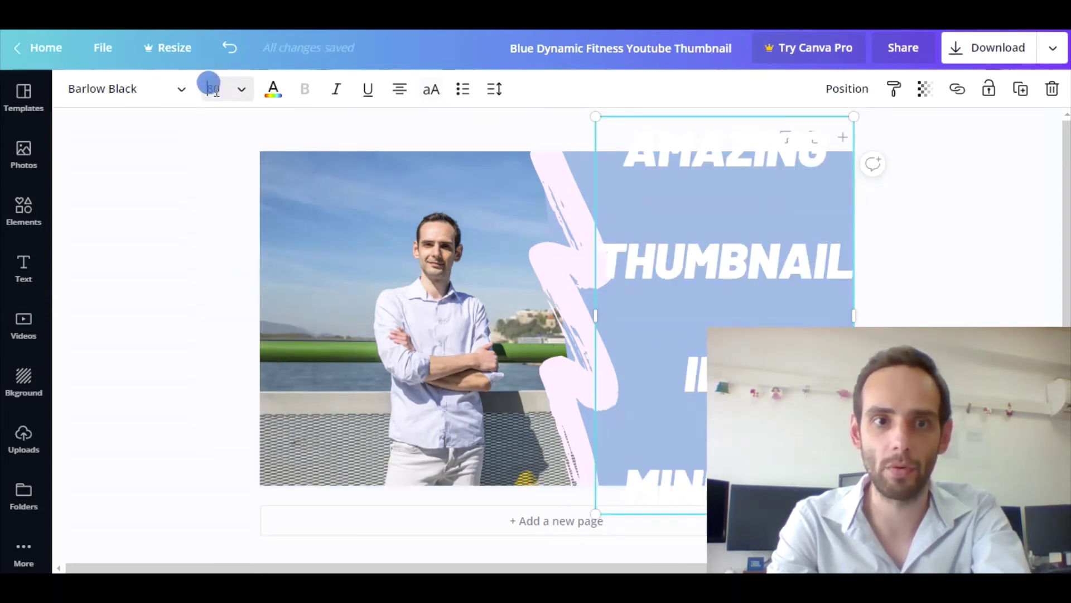
click(211, 85)
click(222, 92)
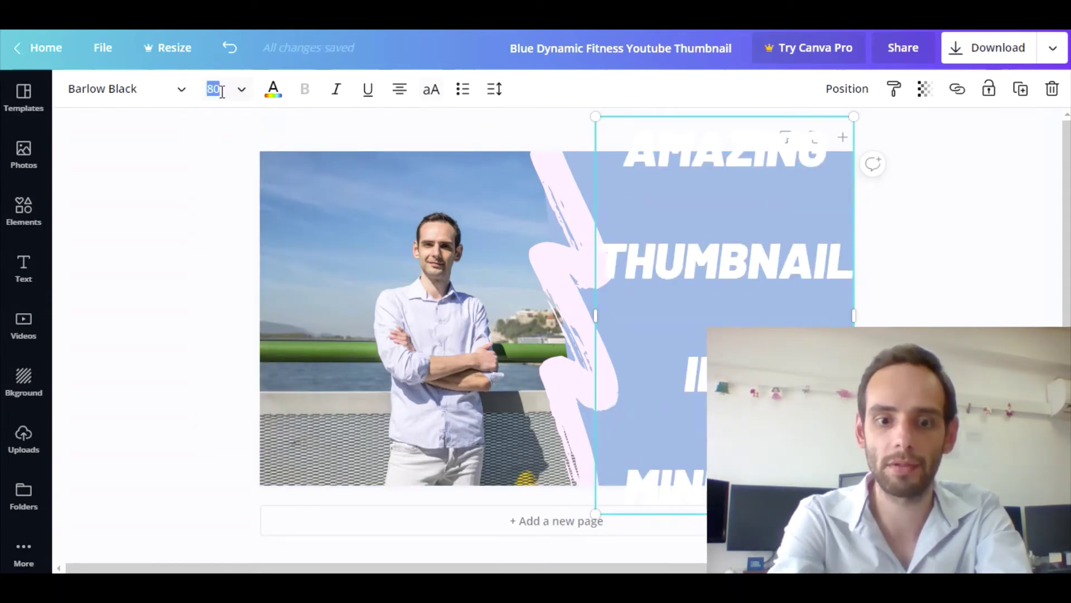
text(75)
key(Return)
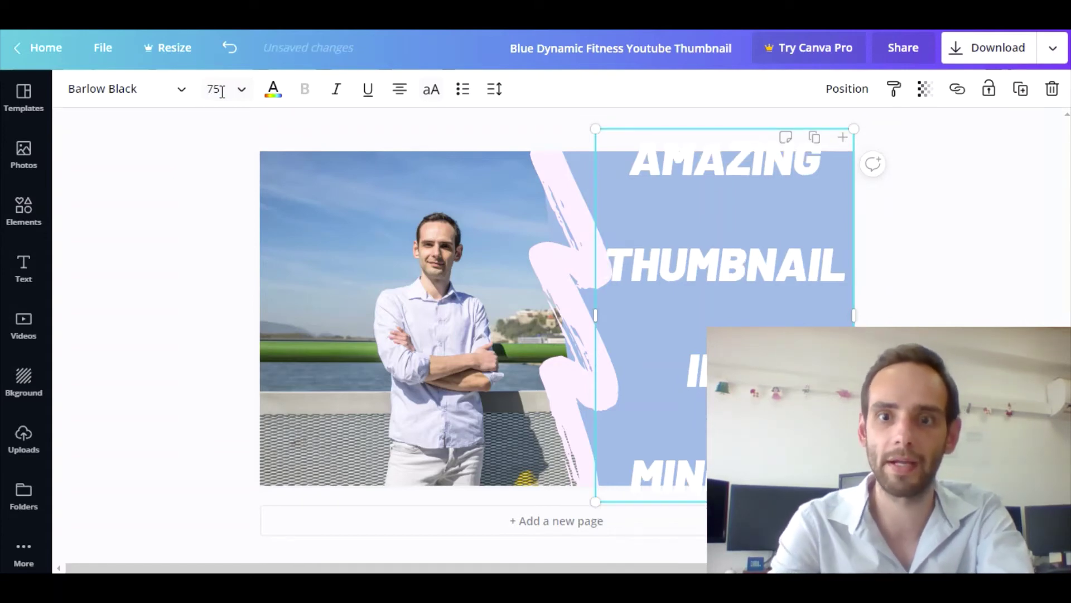
Settle the headline font size at 72.5 after trying 72 and 73.
click(215, 85)
scroll(254, 272, down, 6)
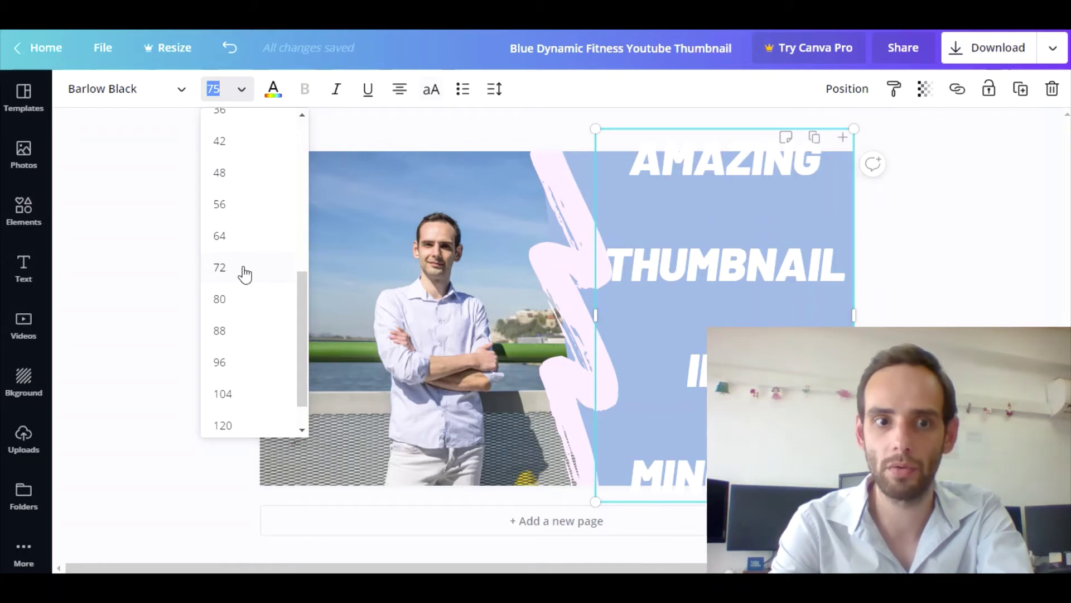
click(244, 273)
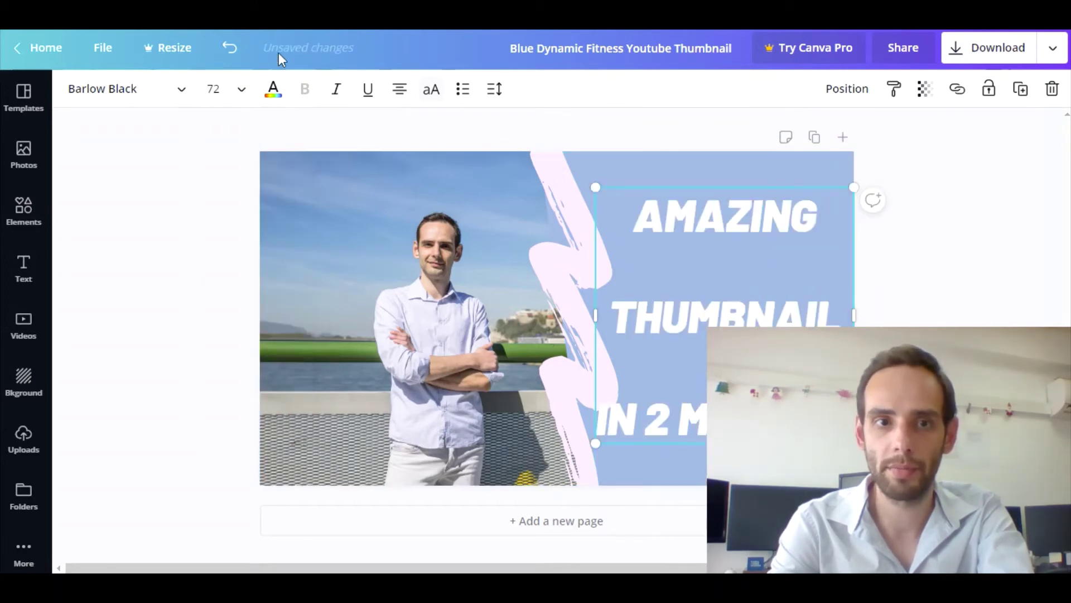
key(BackSpace)
text(3)
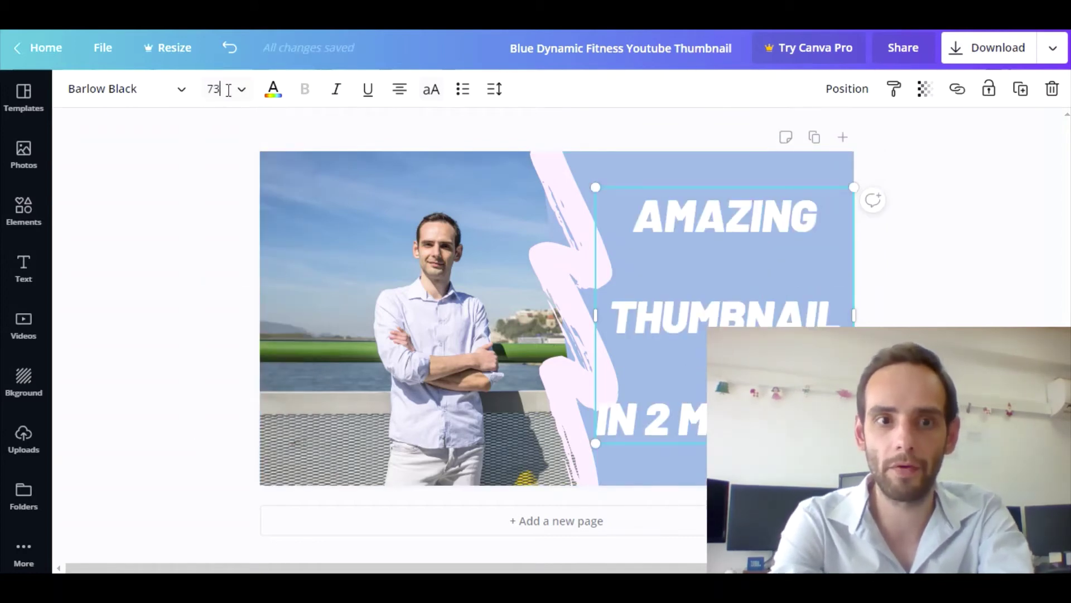
key(Return)
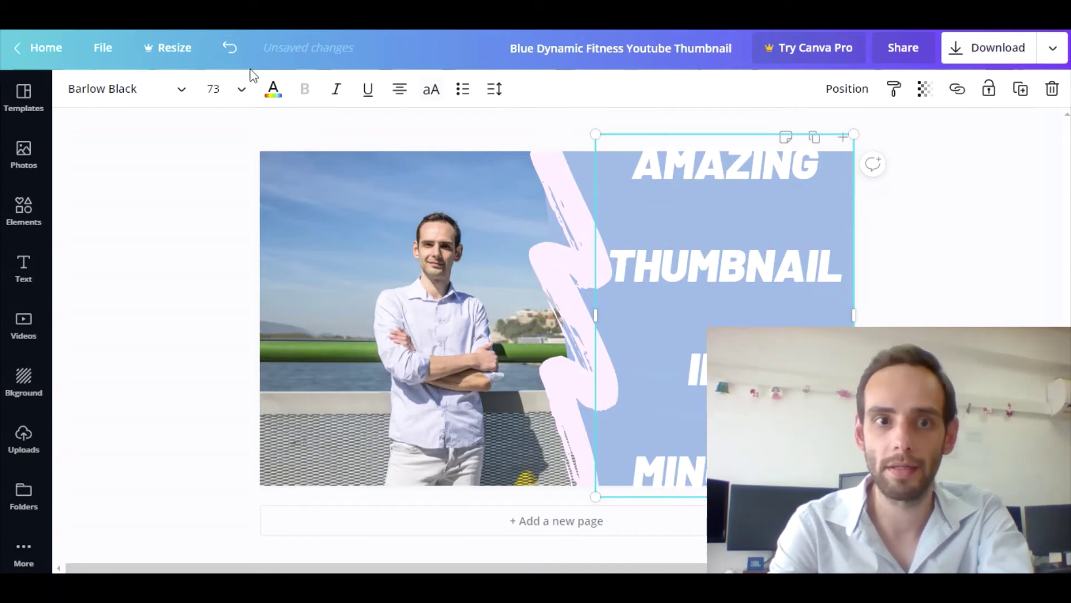
click(229, 90)
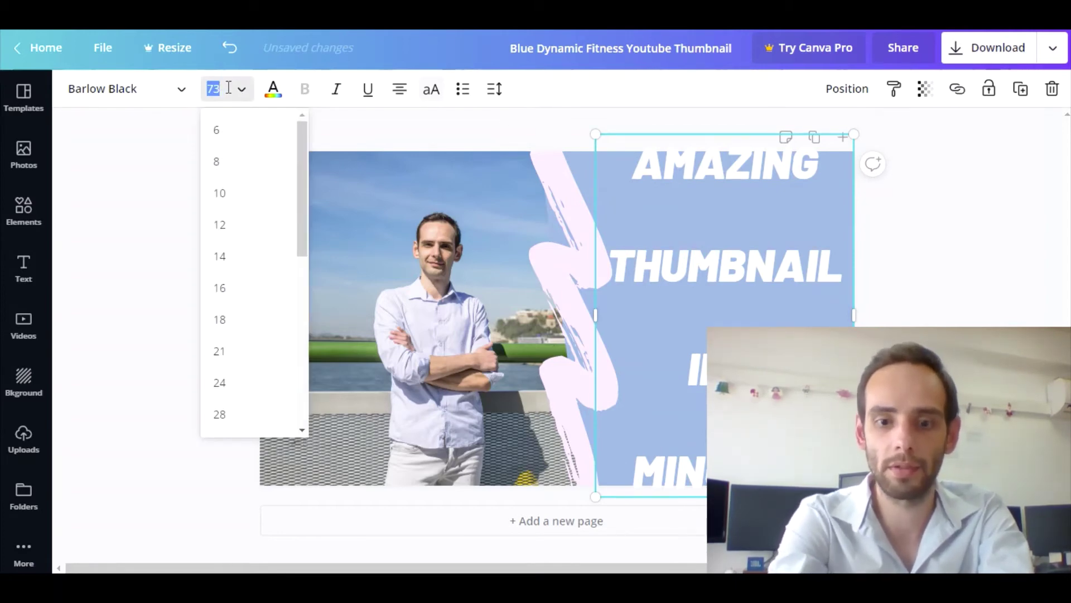
text(72.)
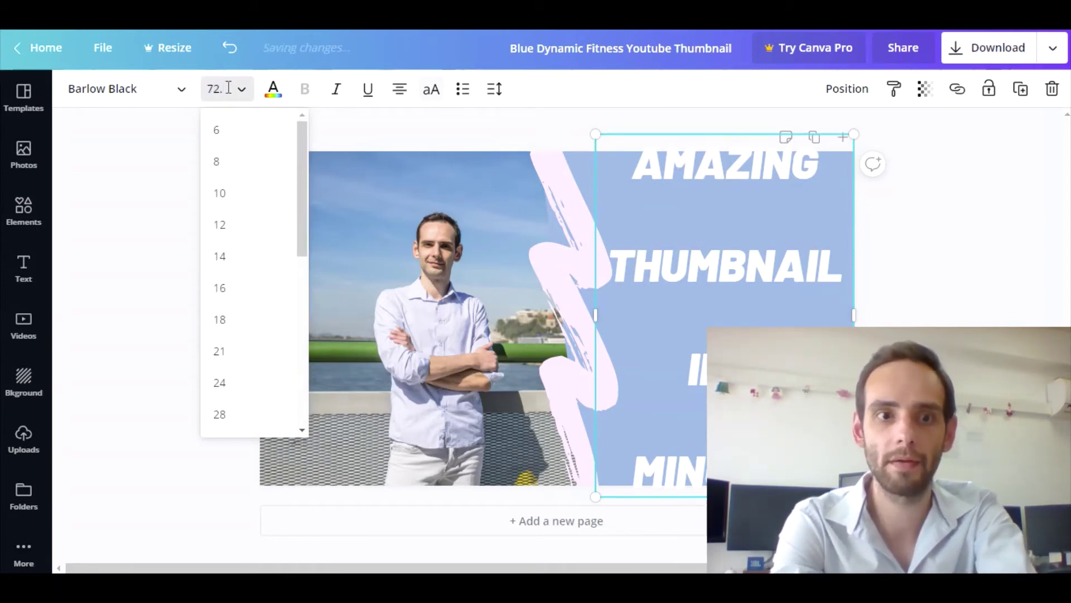
text(5)
key(Return)
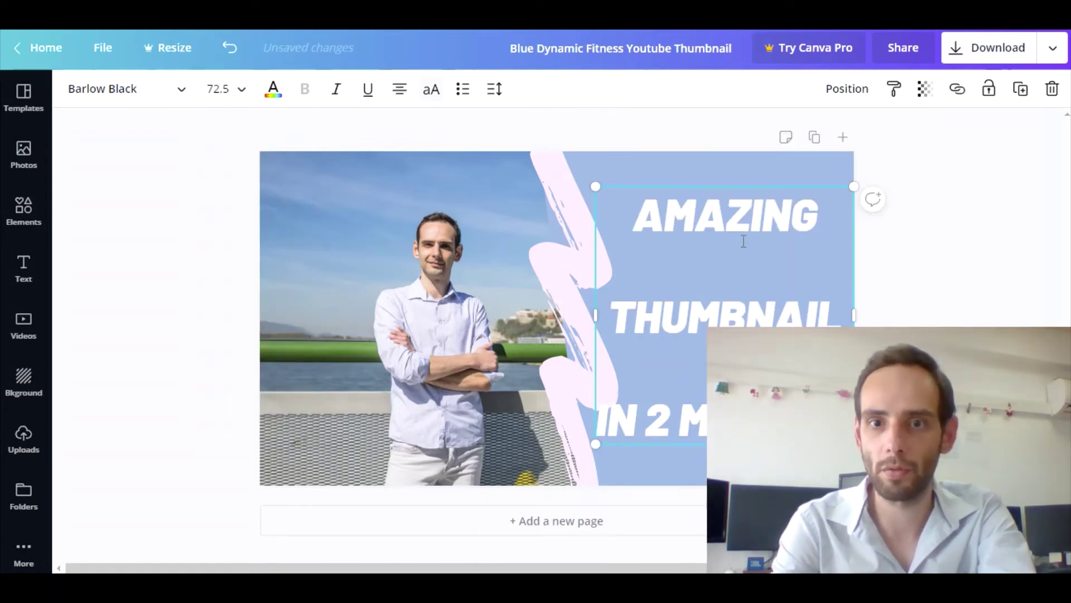
Nudge the headline and shift the brush stroke slightly left onto the photo's edge.
click(714, 212)
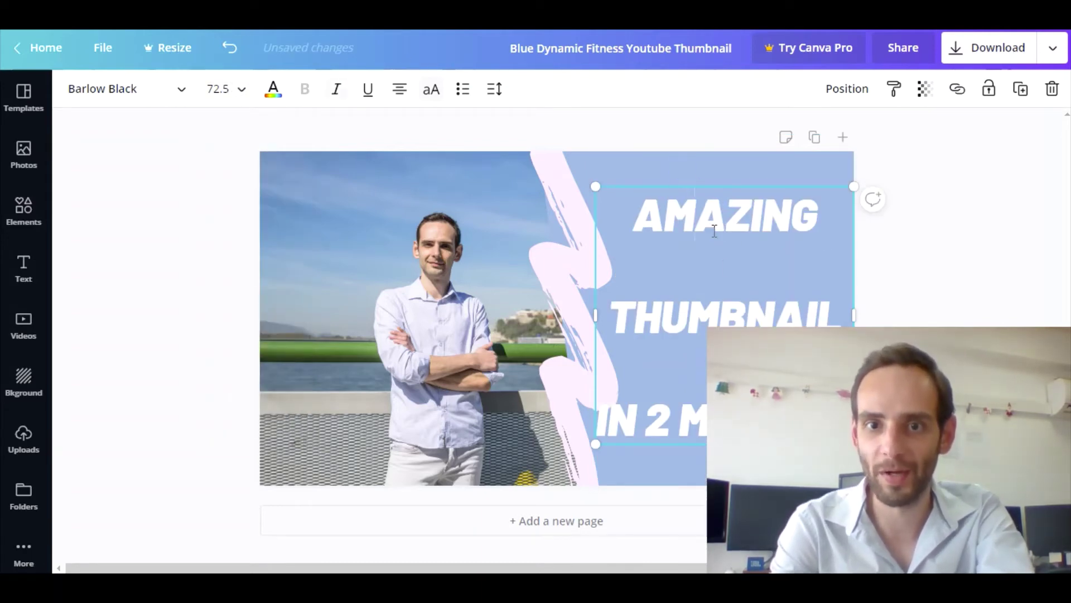
click(952, 230)
mouse_move(707, 222)
mouse_down()
mouse_move(732, 220)
mouse_move(709, 199)
mouse_move(702, 230)
mouse_move(684, 211)
mouse_move(702, 216)
mouse_up()
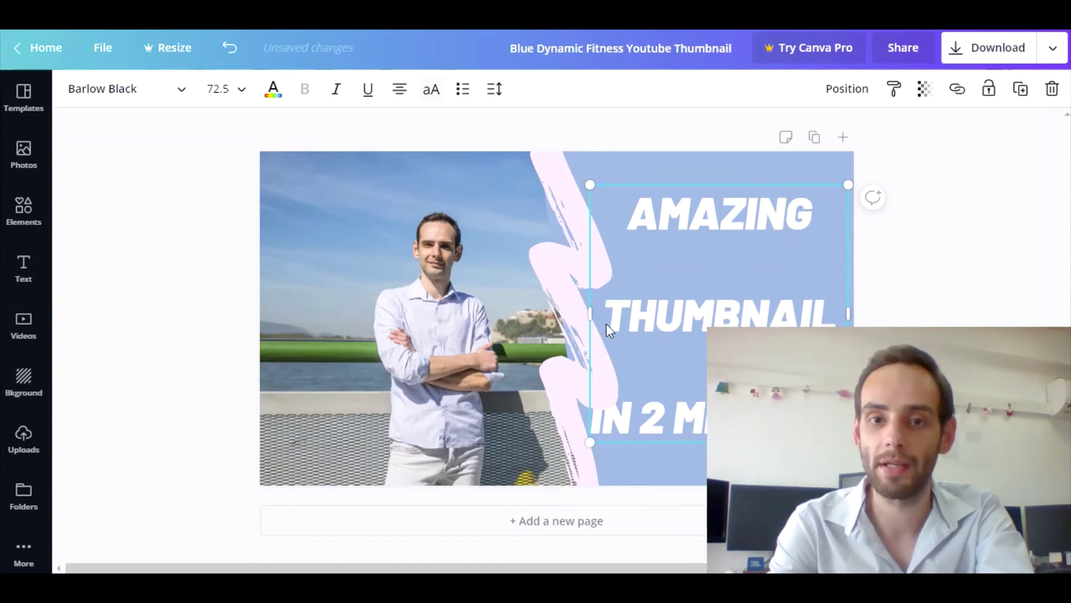
mouse_move(553, 399)
mouse_down()
mouse_move(545, 383)
mouse_move(532, 390)
mouse_move(532, 379)
mouse_up()
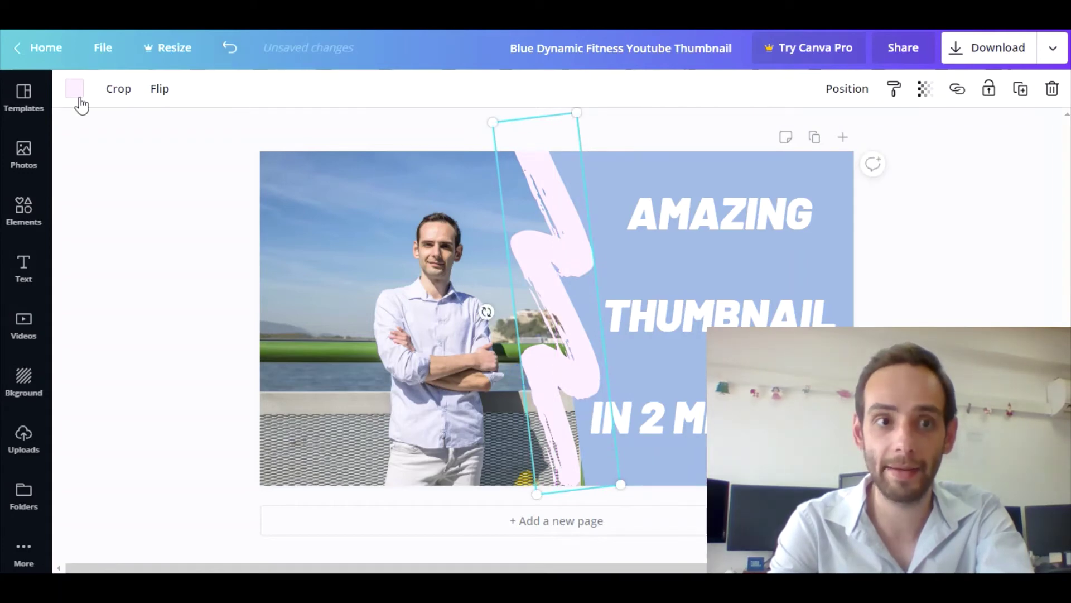
Make the brush stroke violet, after briefly trying red.
click(74, 88)
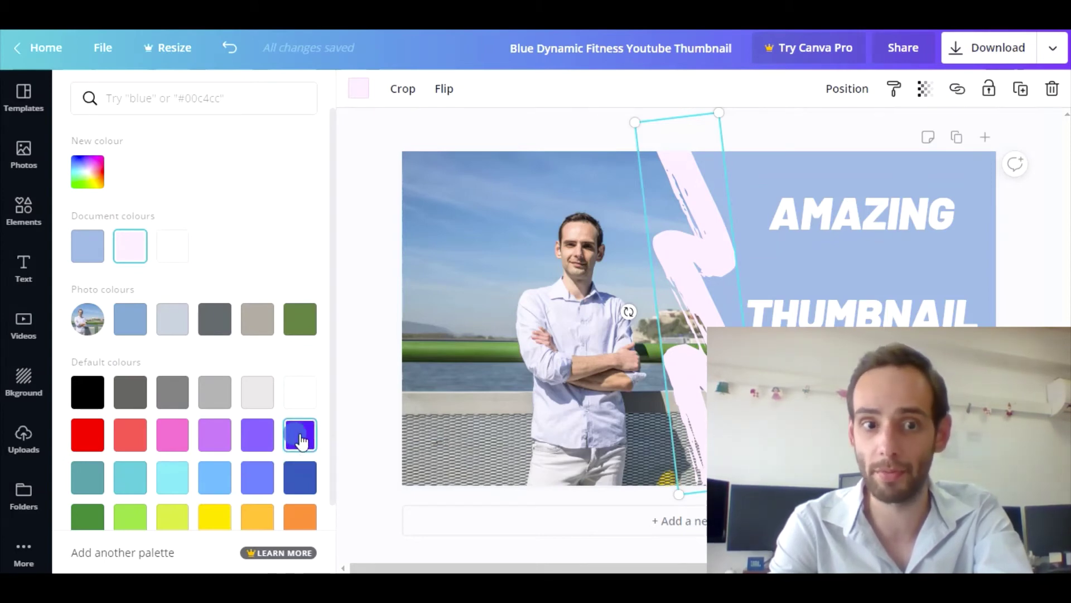
click(300, 446)
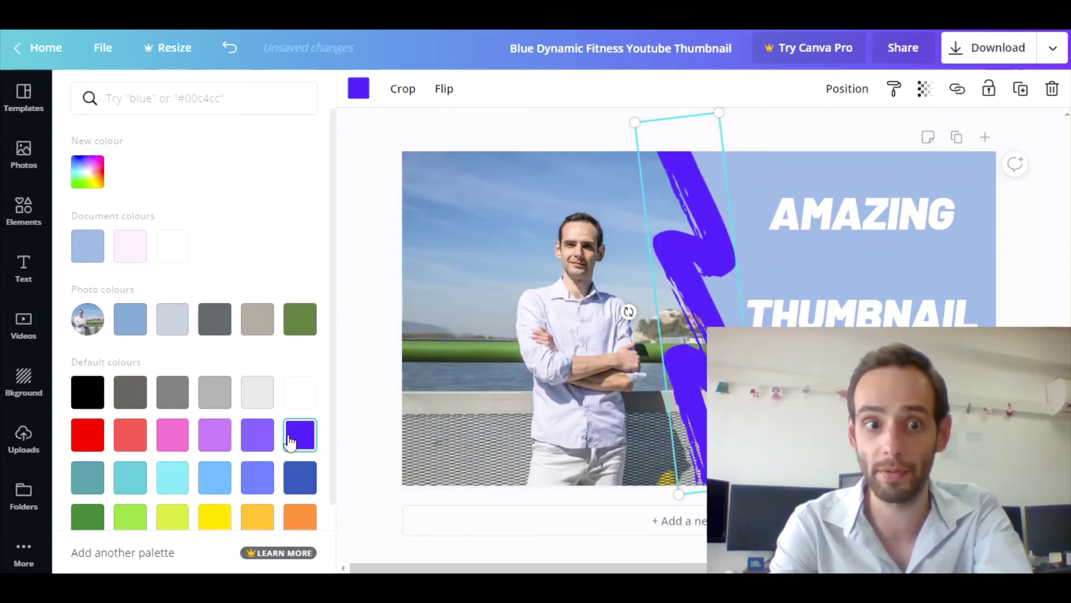
click(92, 440)
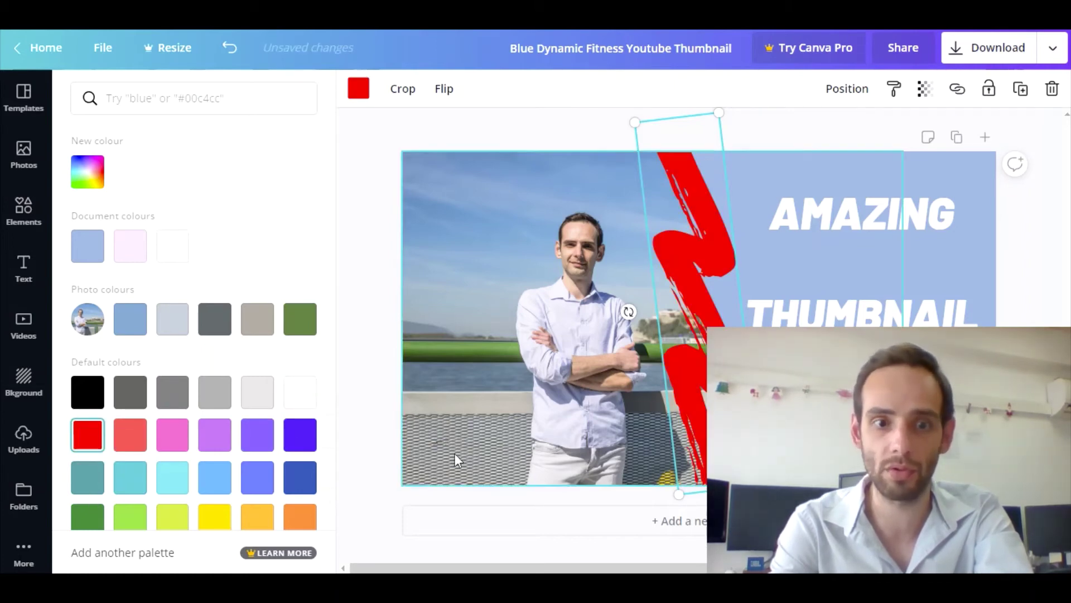
click(304, 440)
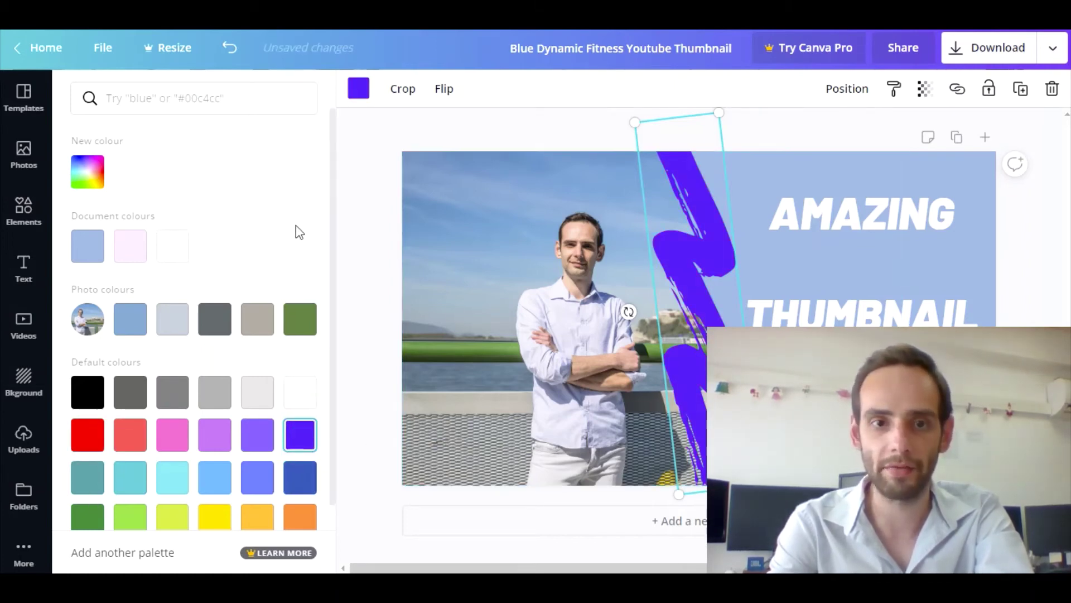
click(335, 240)
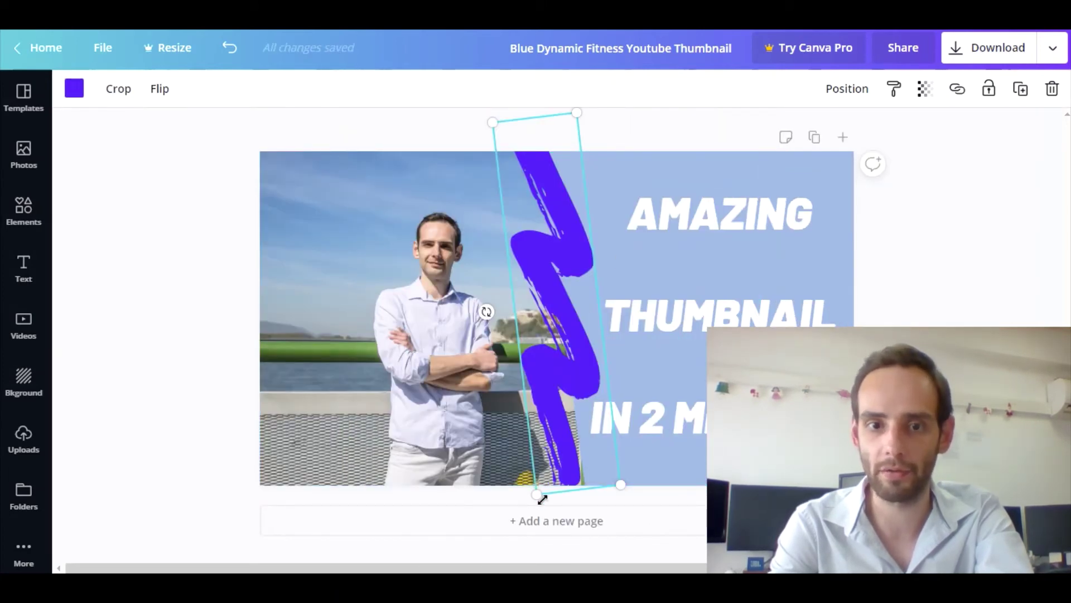
Enlarge the violet brush stroke and move it up to span the full height, then check the blue panel's colours.
drag(536, 494, 504, 562)
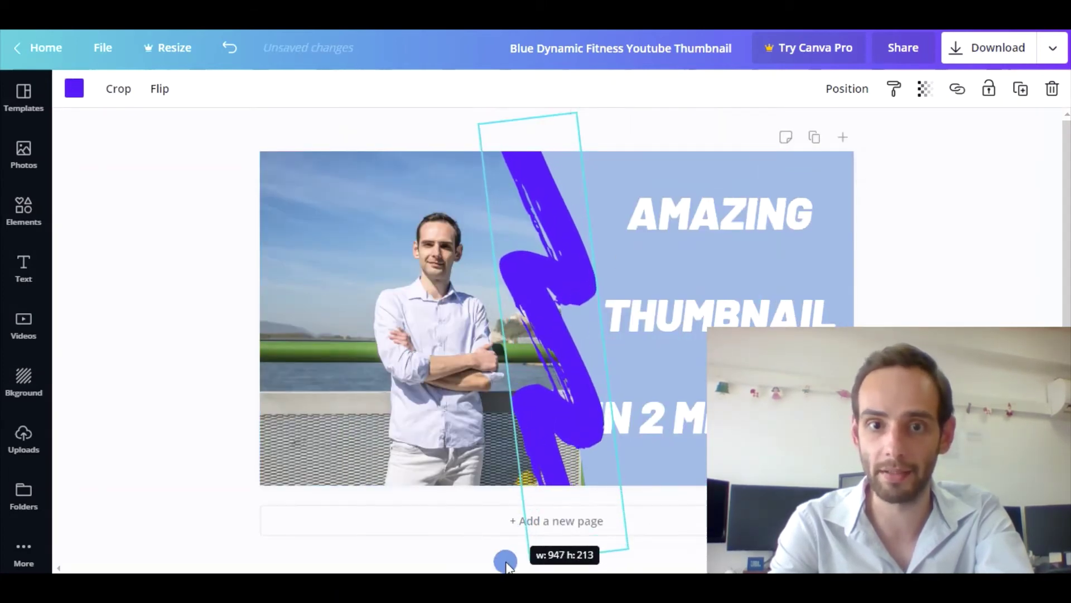
drag(569, 382, 566, 314)
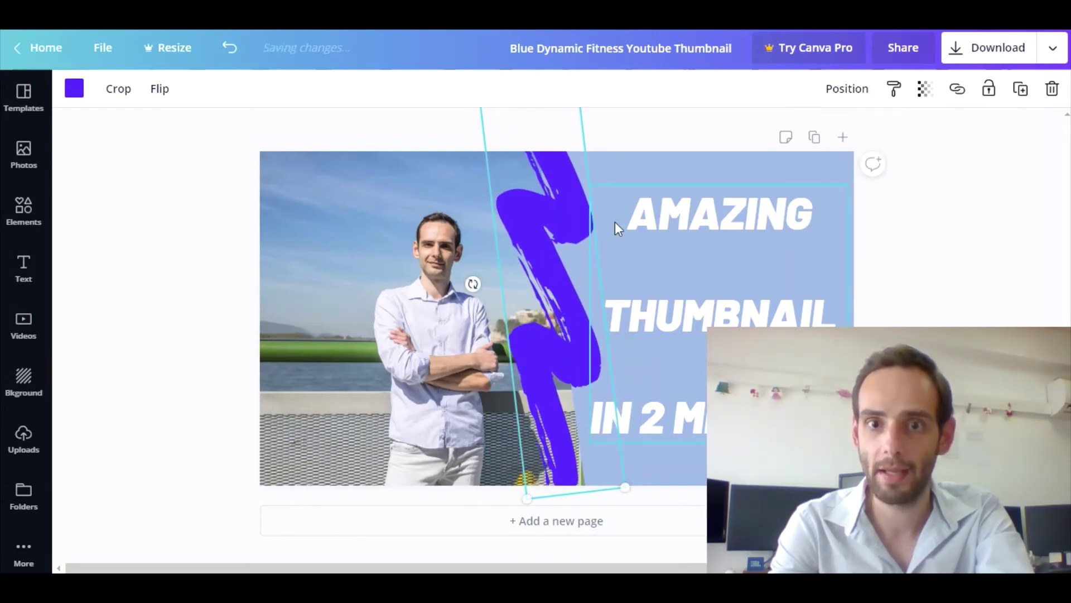
click(674, 259)
click(747, 165)
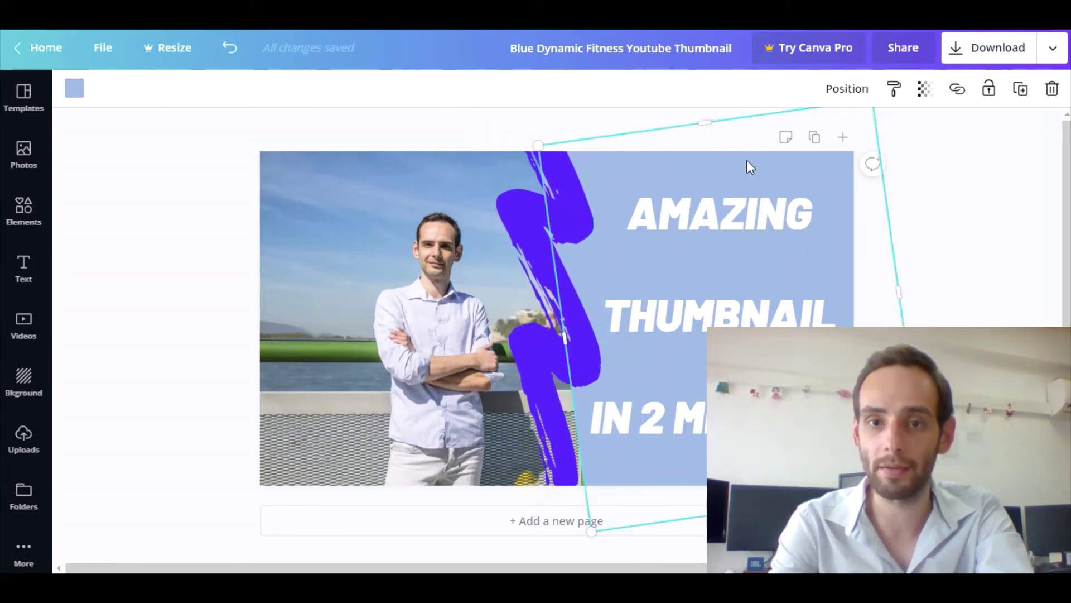
click(75, 90)
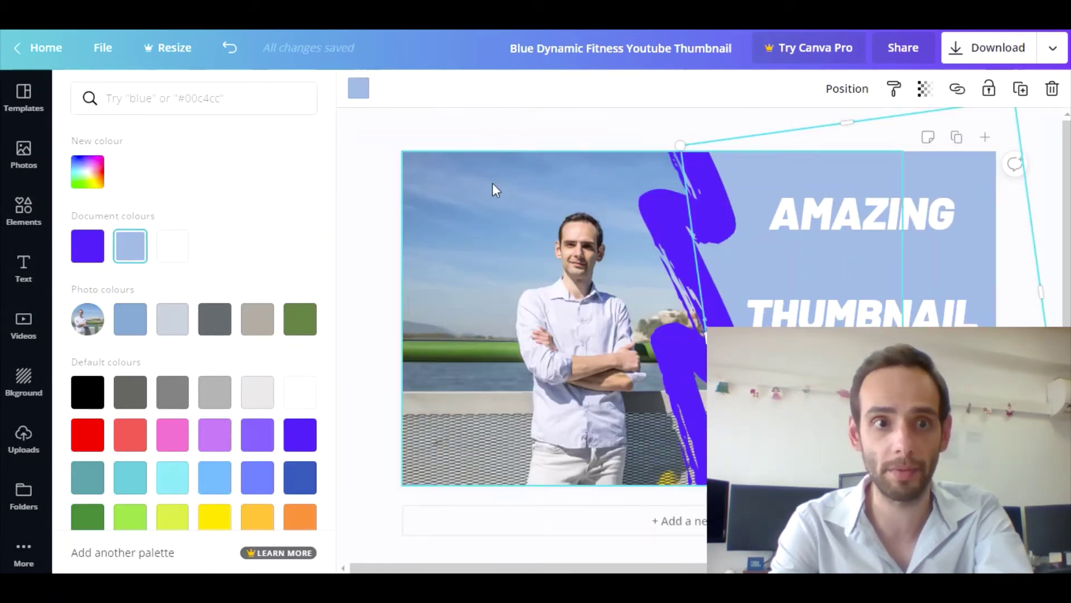
click(370, 136)
click(704, 225)
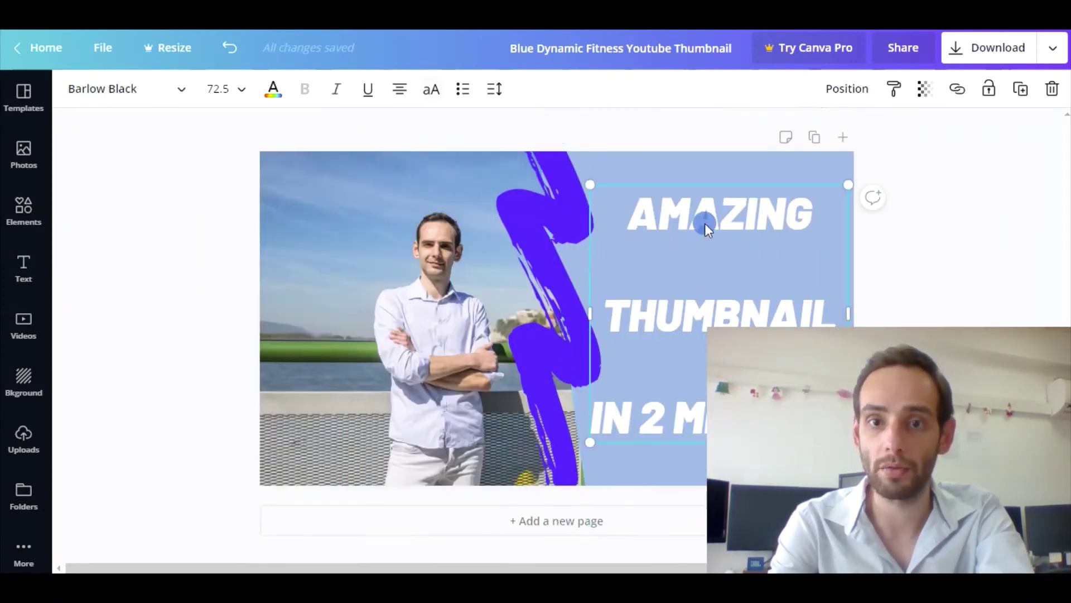
click(270, 92)
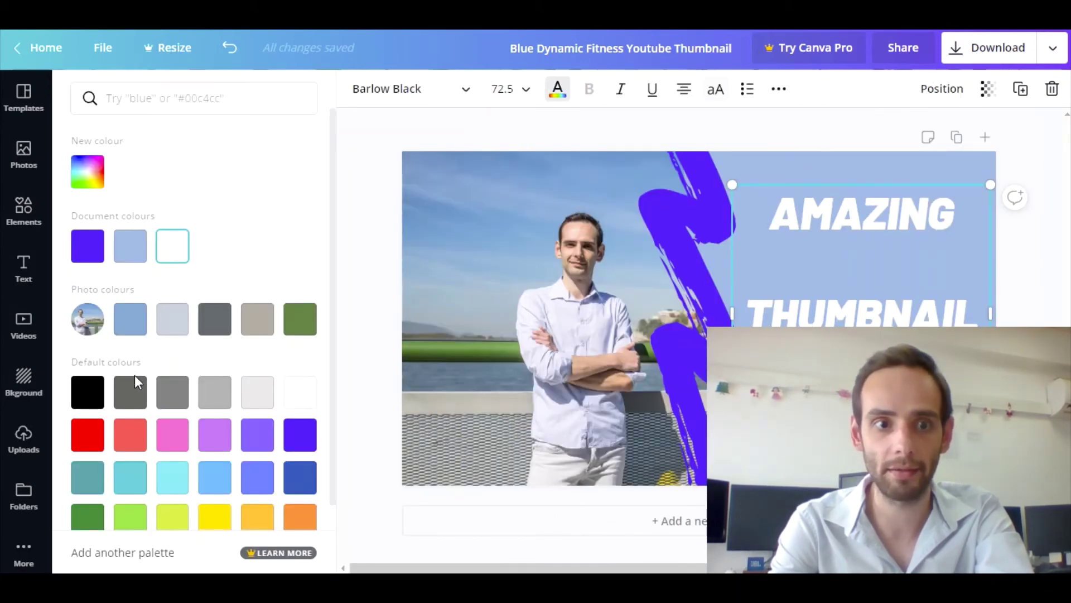
click(88, 433)
click(165, 250)
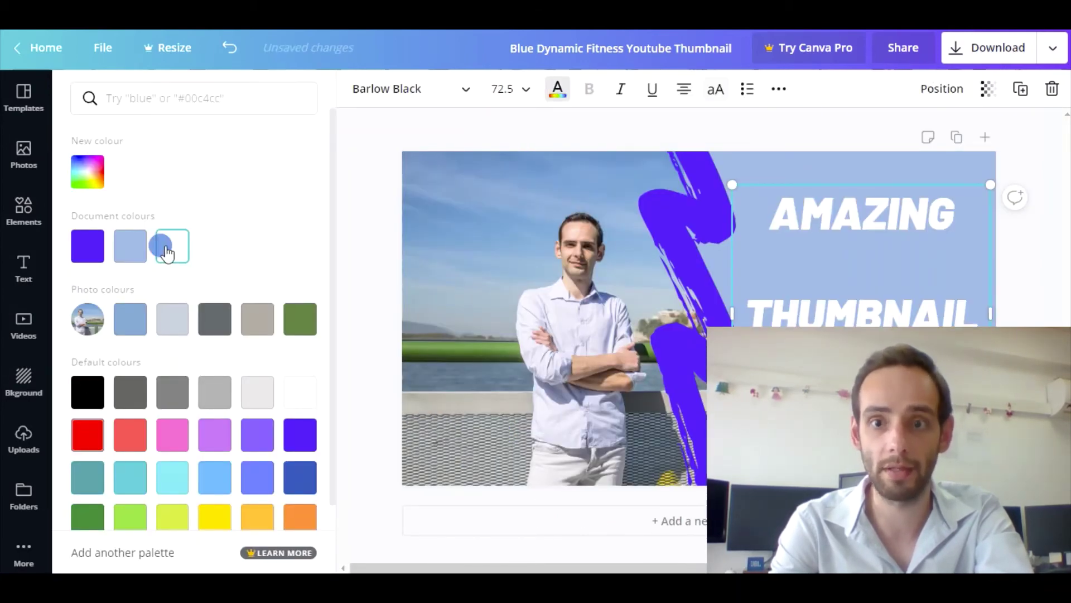
click(363, 172)
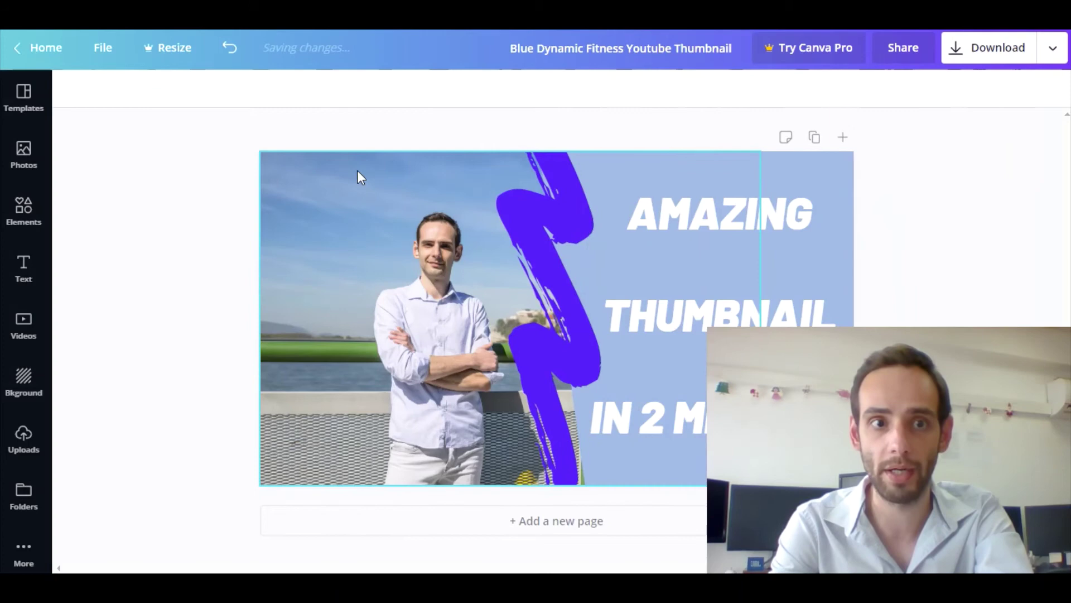
click(681, 233)
click(127, 95)
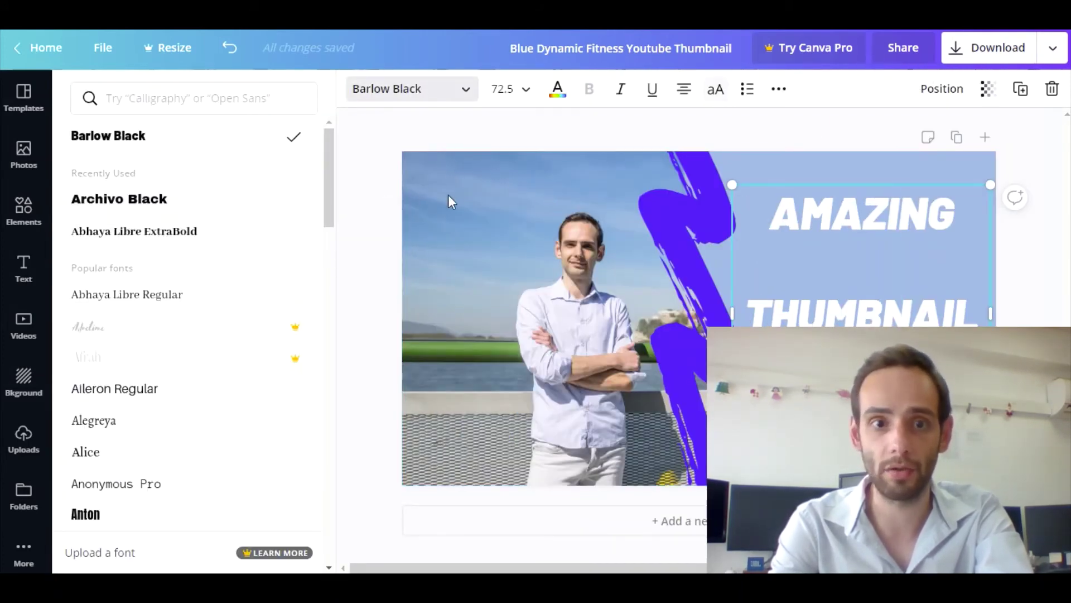
click(364, 186)
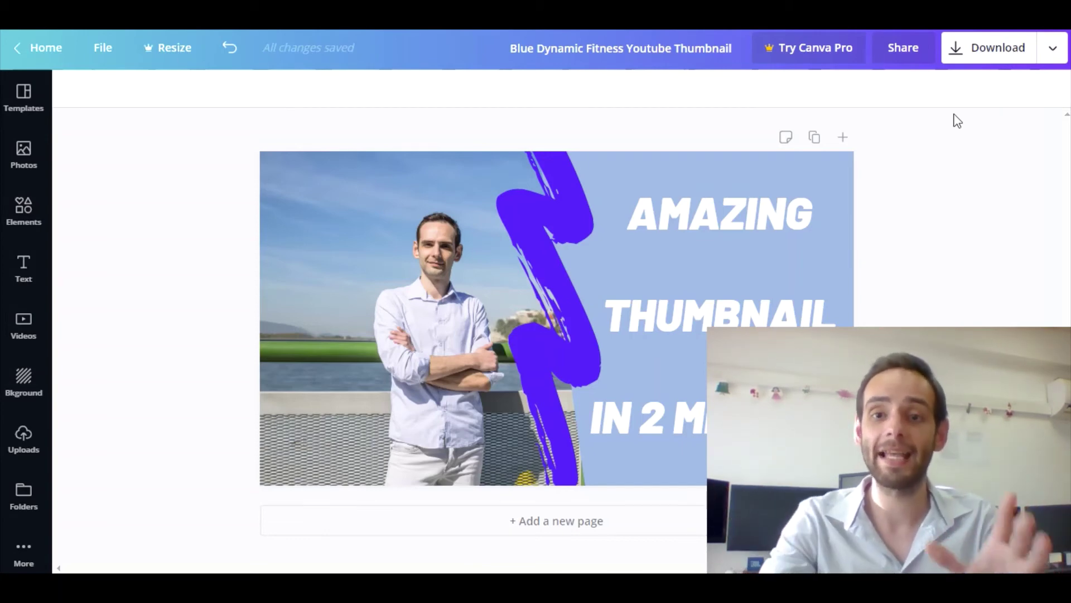
Download the thumbnail with PNG as the file type.
click(996, 56)
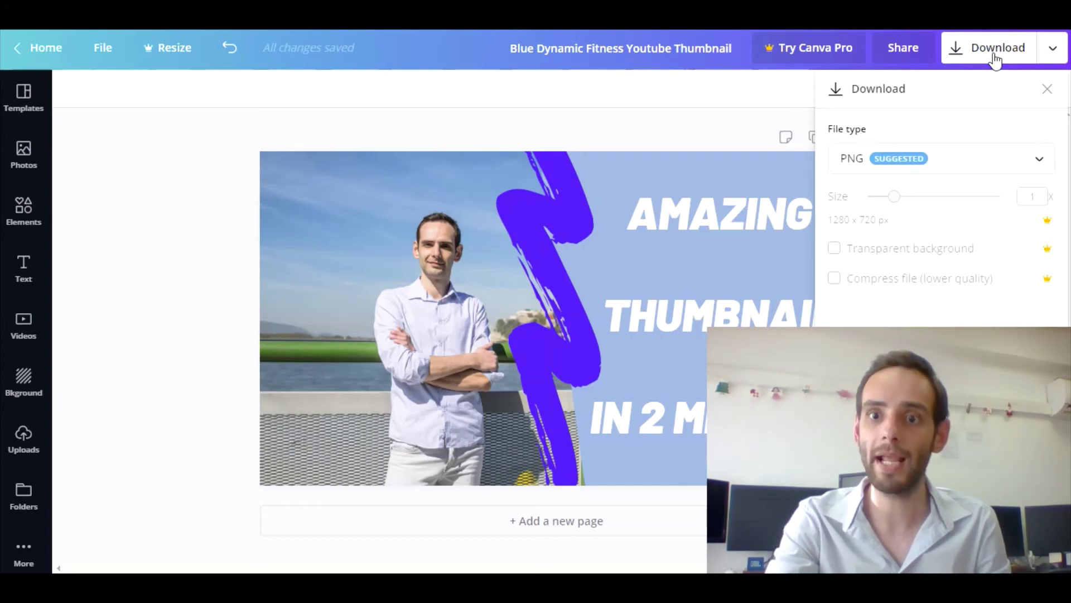
click(899, 167)
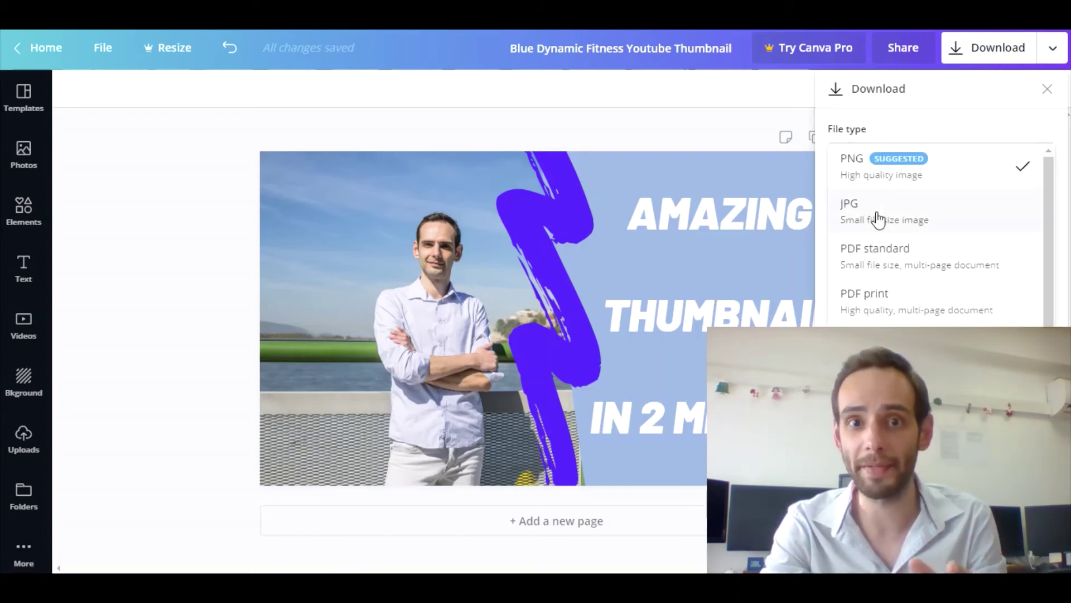
scroll(877, 223, down, 1)
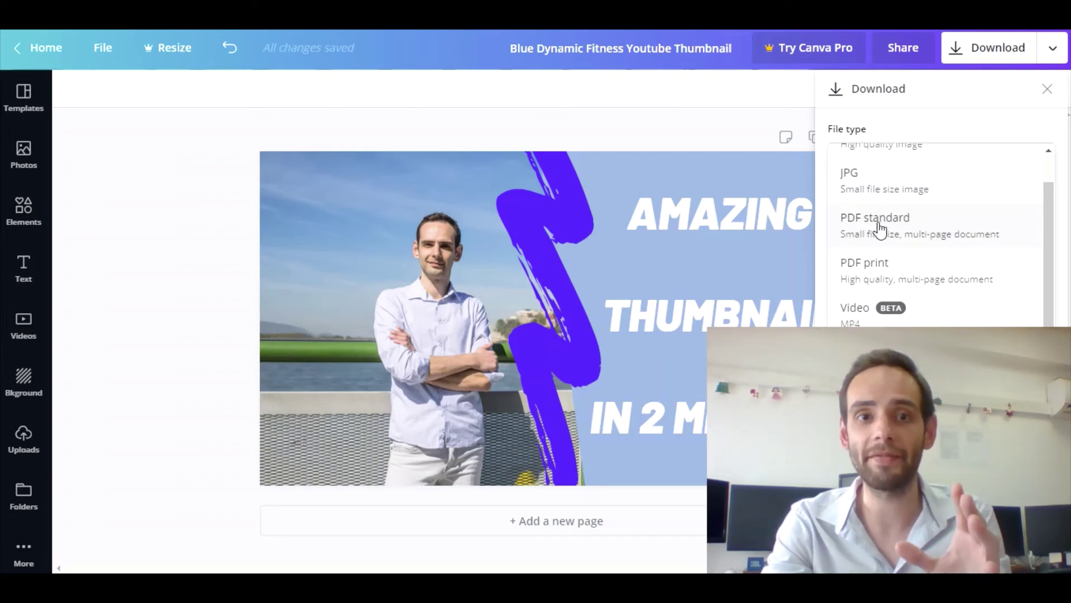
scroll(881, 167, up, 1)
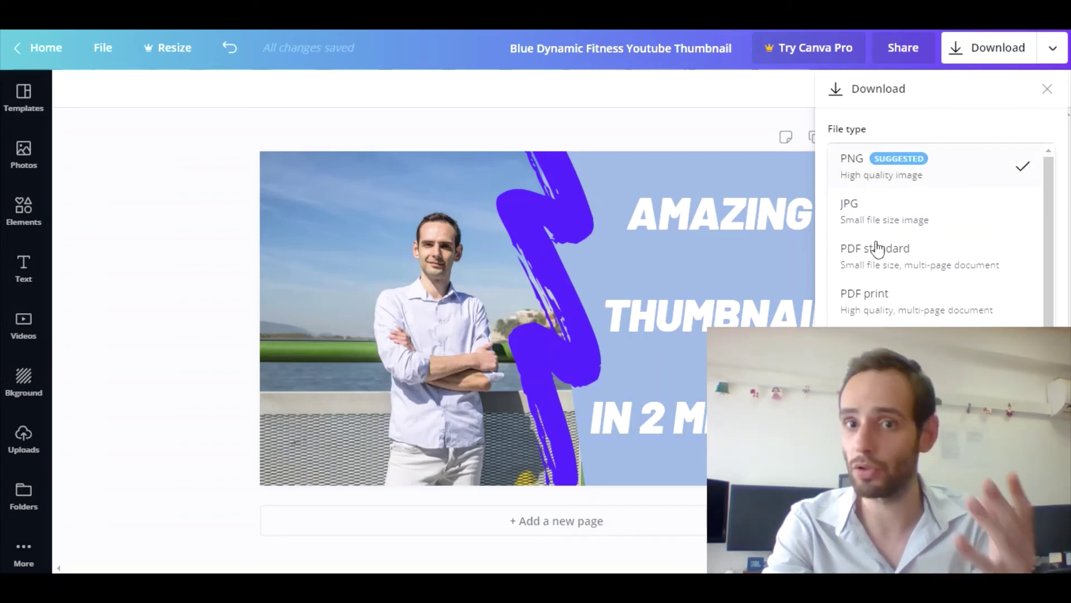
click(853, 167)
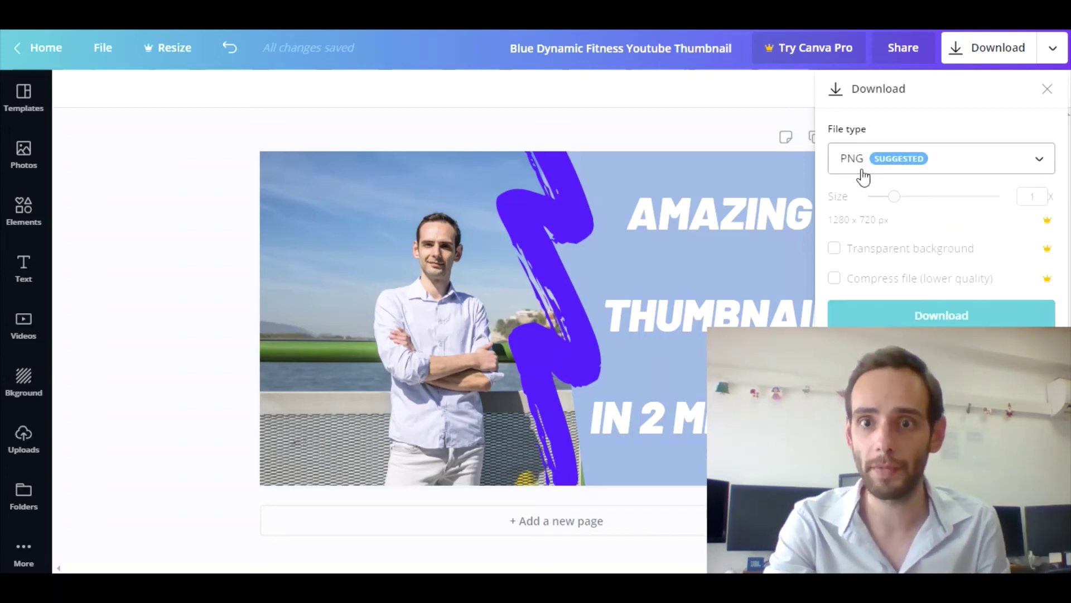
click(905, 323)
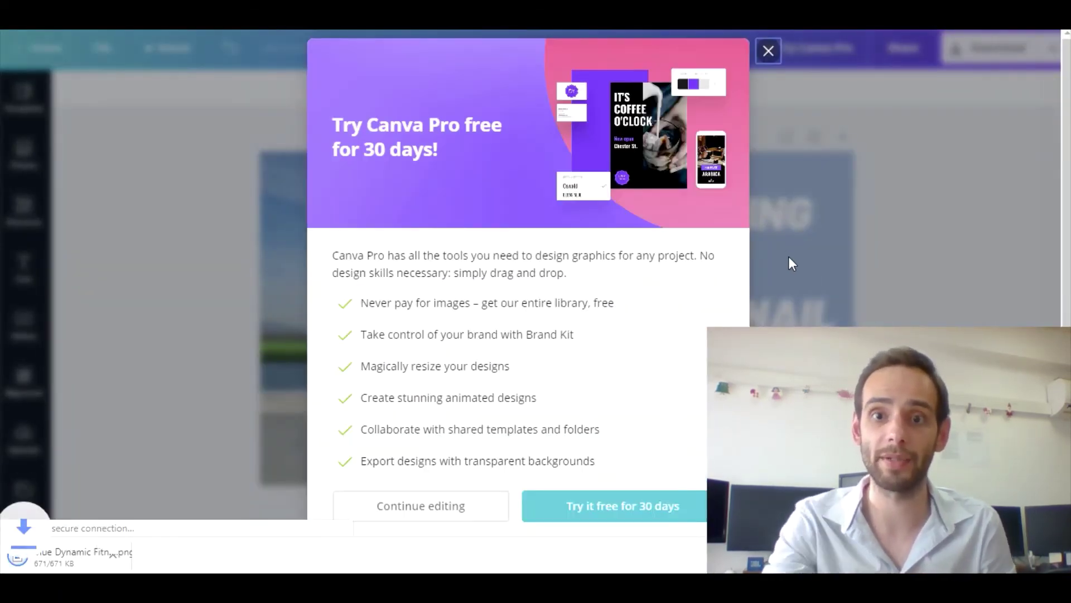
Close the Try Canva Pro offer and open the downloaded thumbnail PNG from the download bar.
click(768, 51)
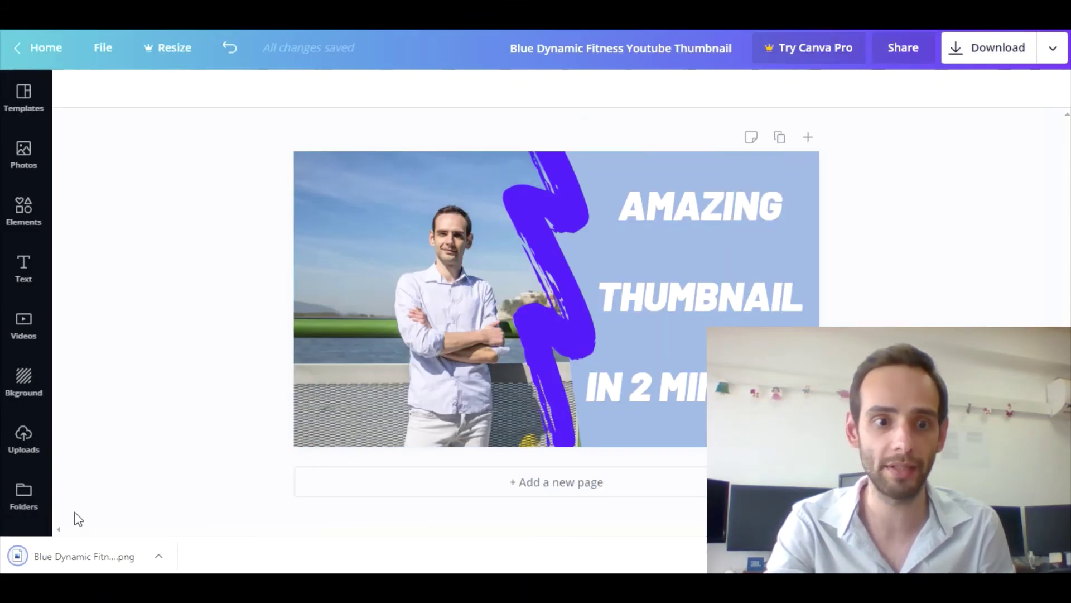
click(89, 565)
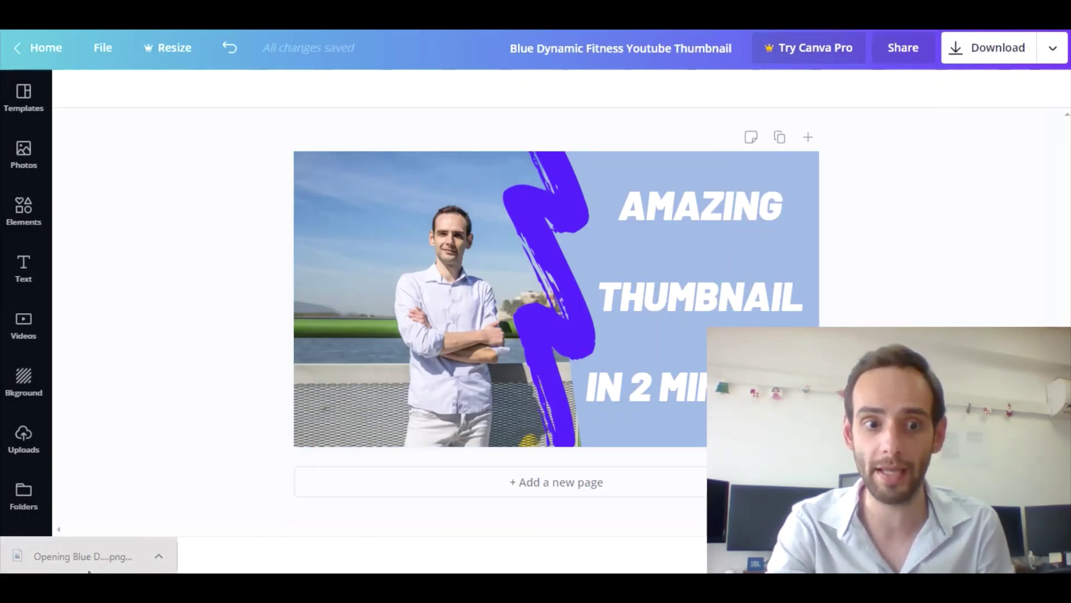